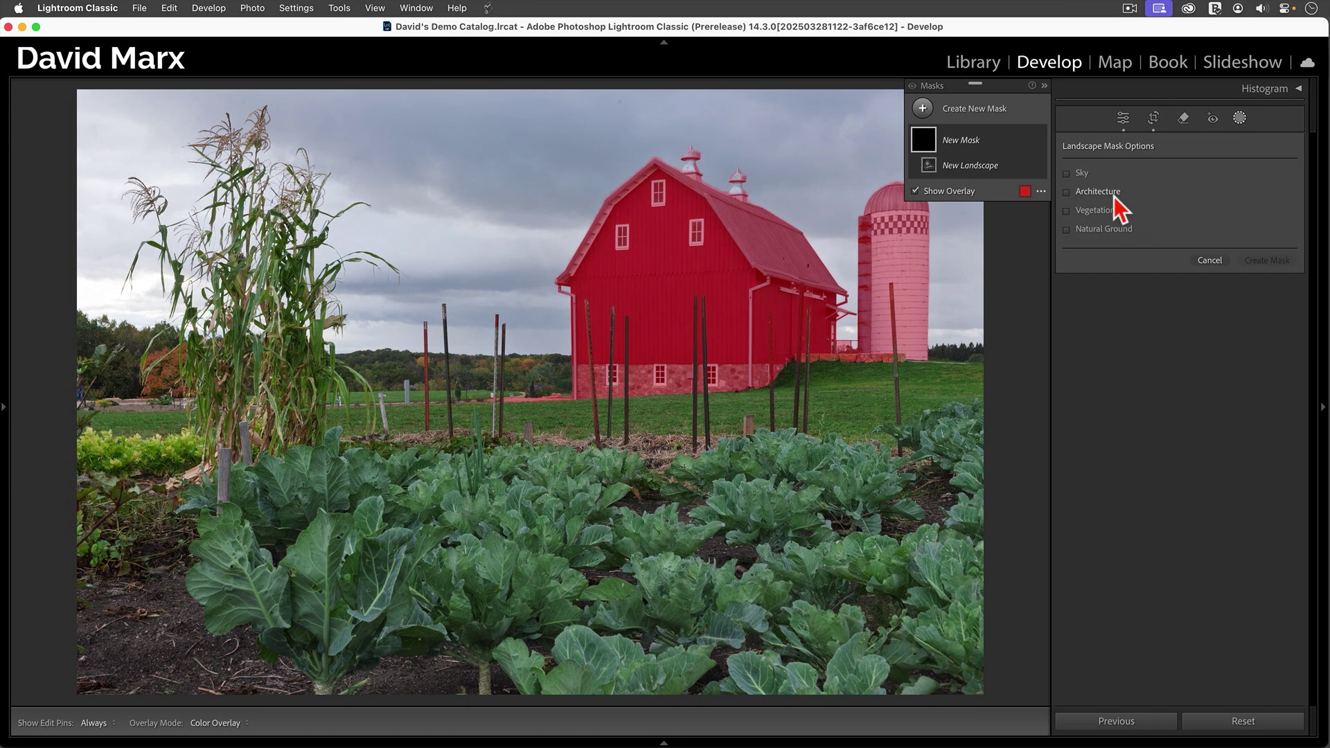
# Create an Architecture landscape mask over the barn and silo with Shadows 10, Saturation 30, Texture 20 and Clarity 15, and compare its effect.
pyautogui.click(1114, 196)
pyautogui.click(1265, 260)
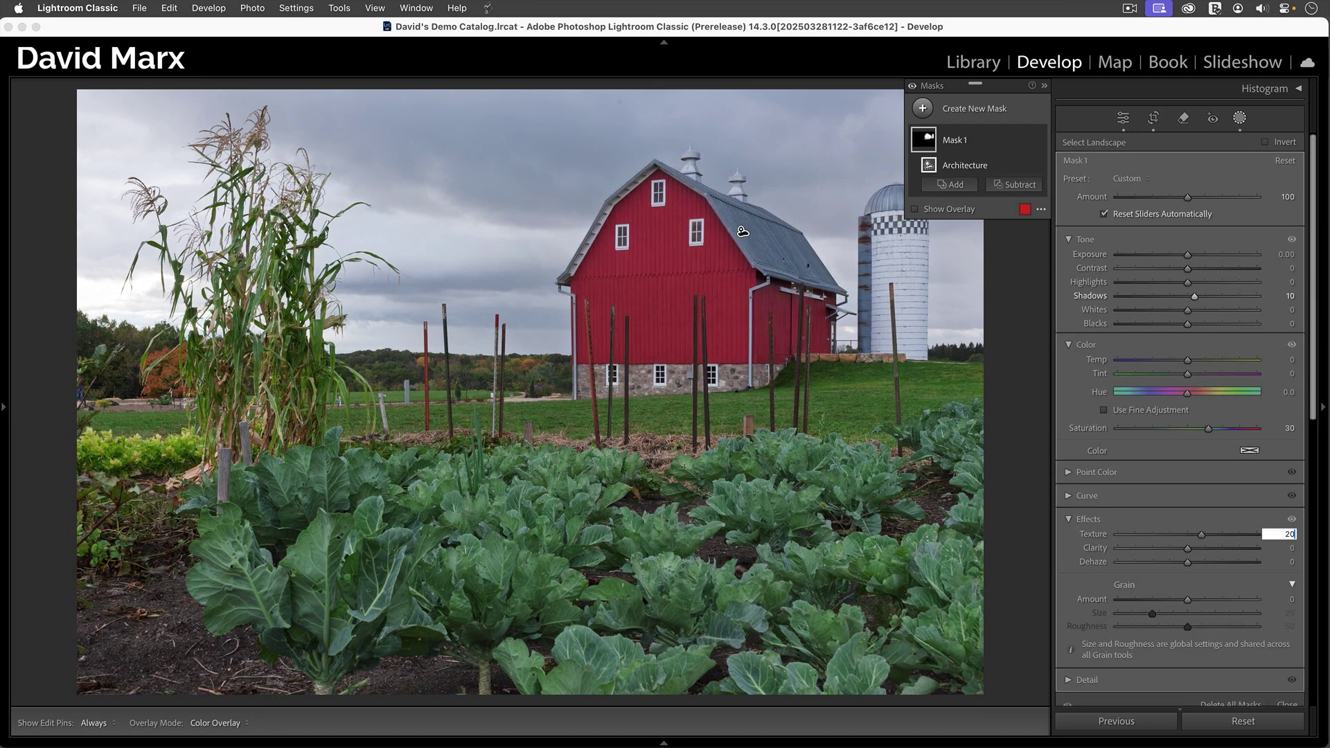
pyautogui.moveTo(993, 150)
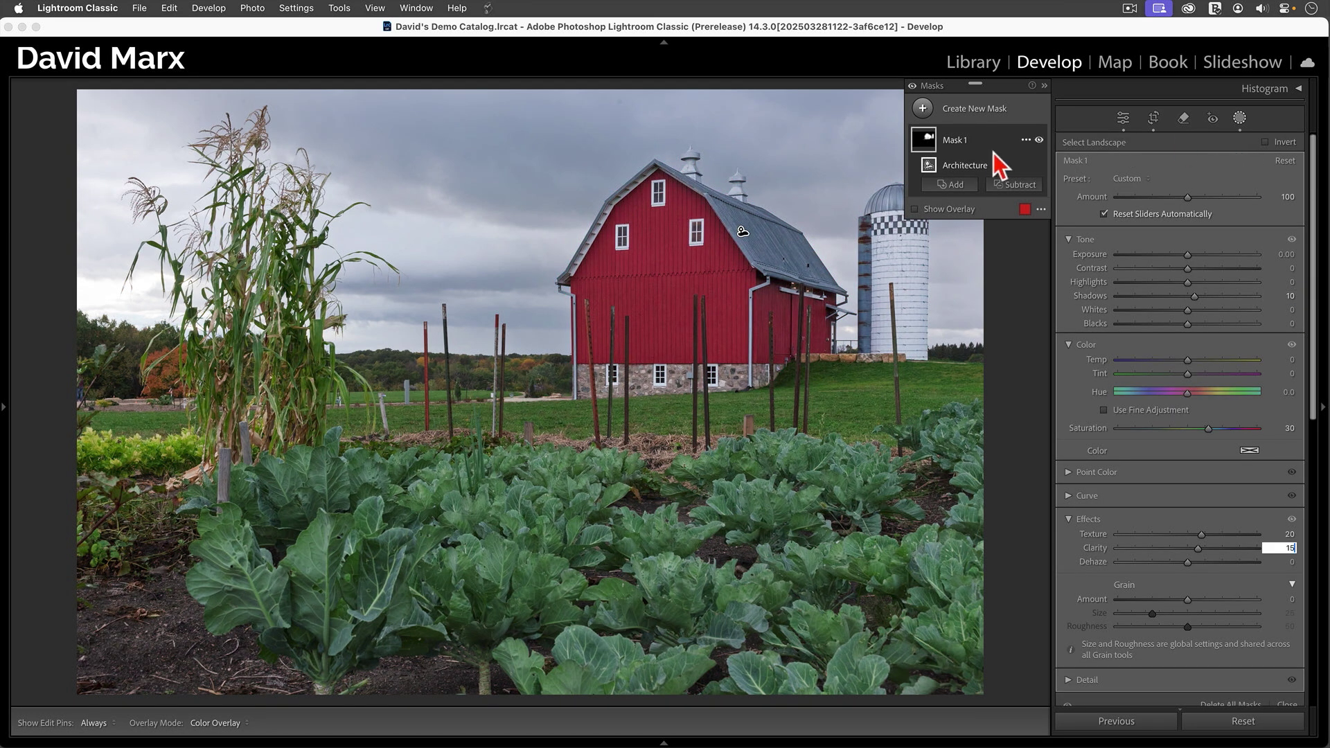
pyautogui.press('Return')
pyautogui.click(1039, 140)
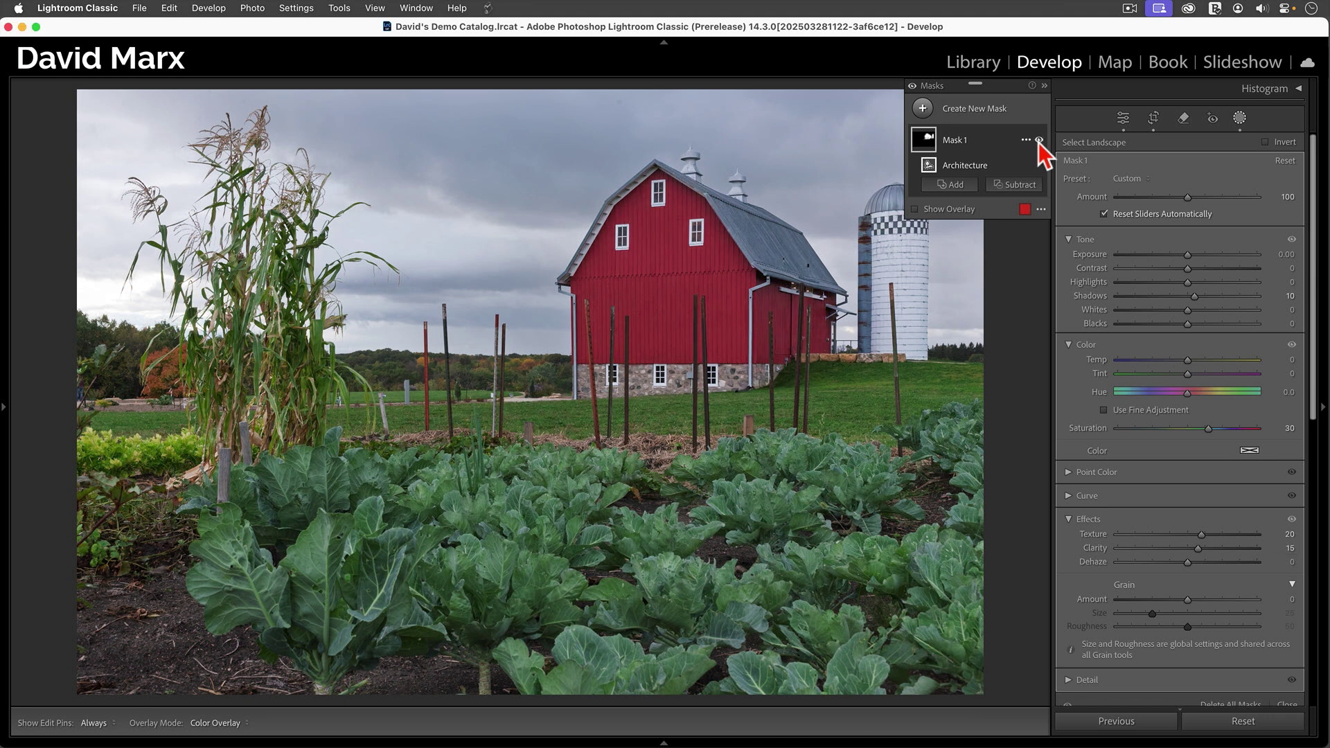
pyautogui.click(1039, 140)
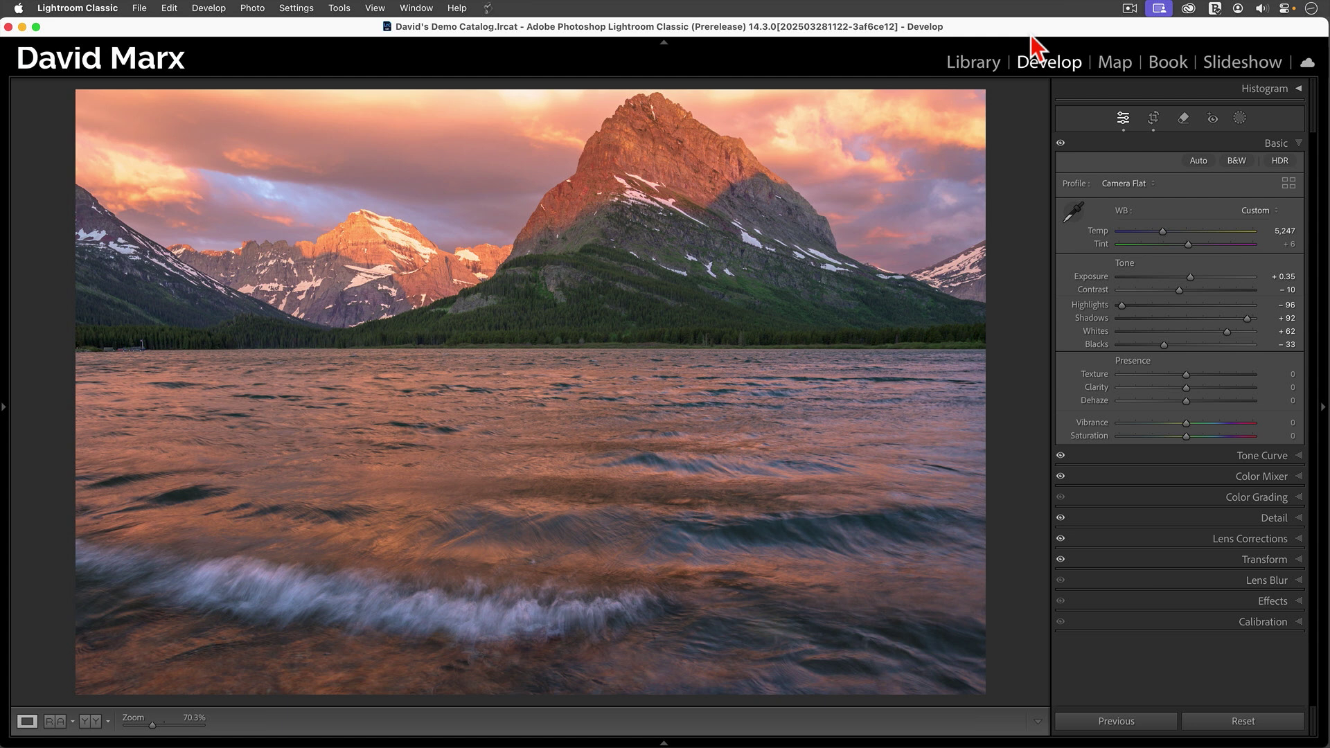
# Create a landscape mask that covers only the sky of the mountain lake photo.
pyautogui.click(1243, 122)
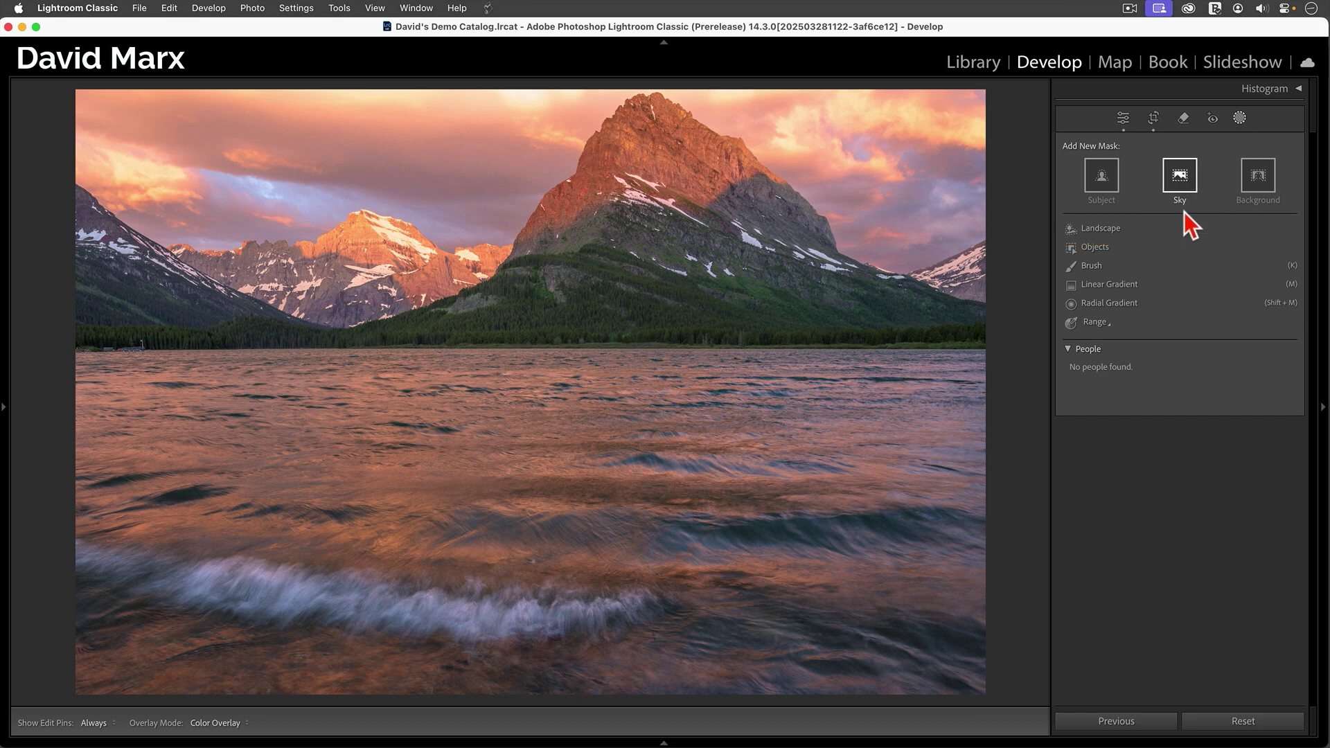
pyautogui.click(1109, 230)
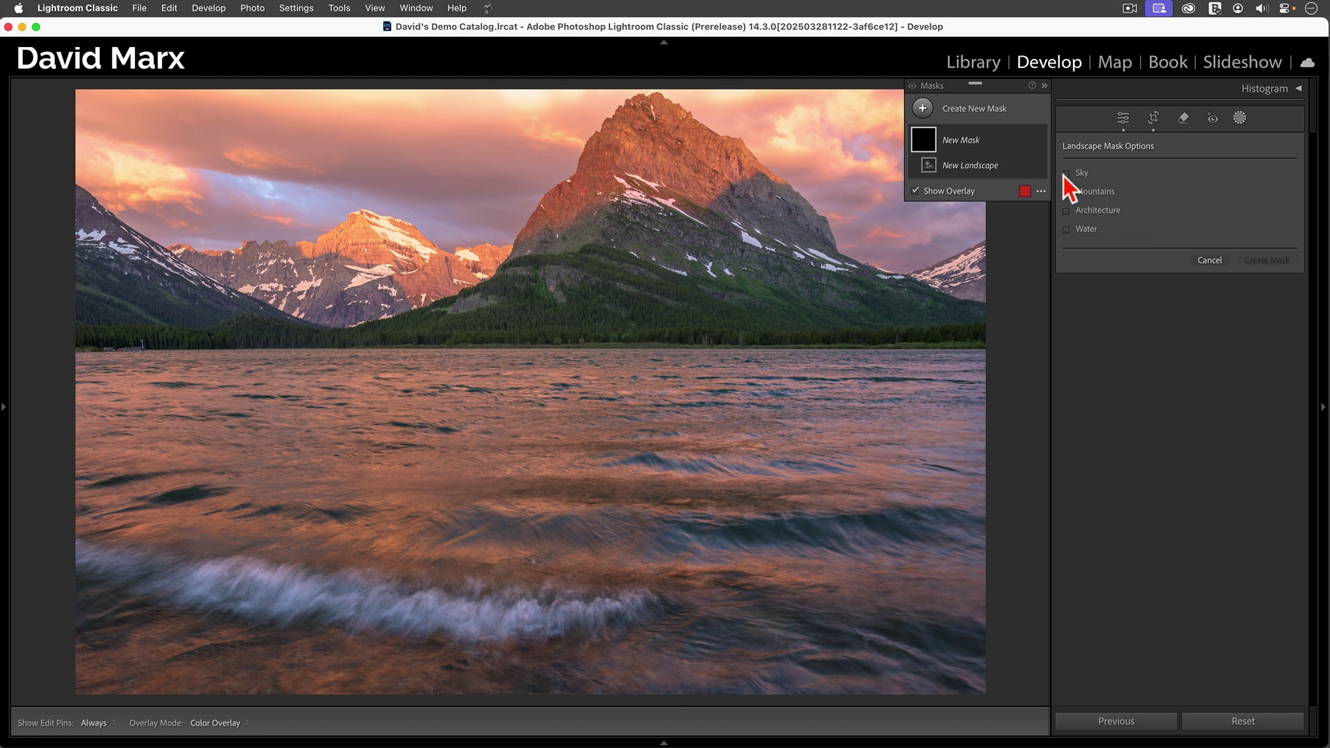
pyautogui.click(1066, 173)
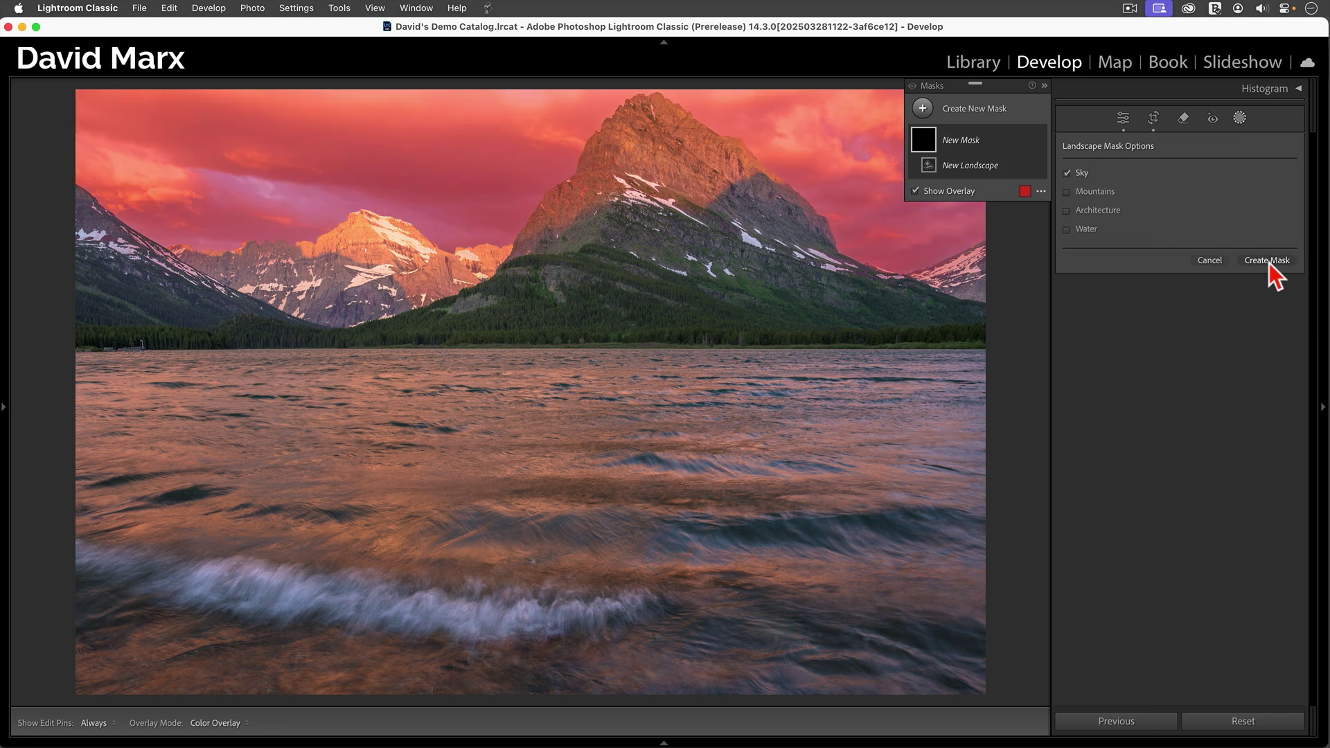
pyautogui.click(1267, 260)
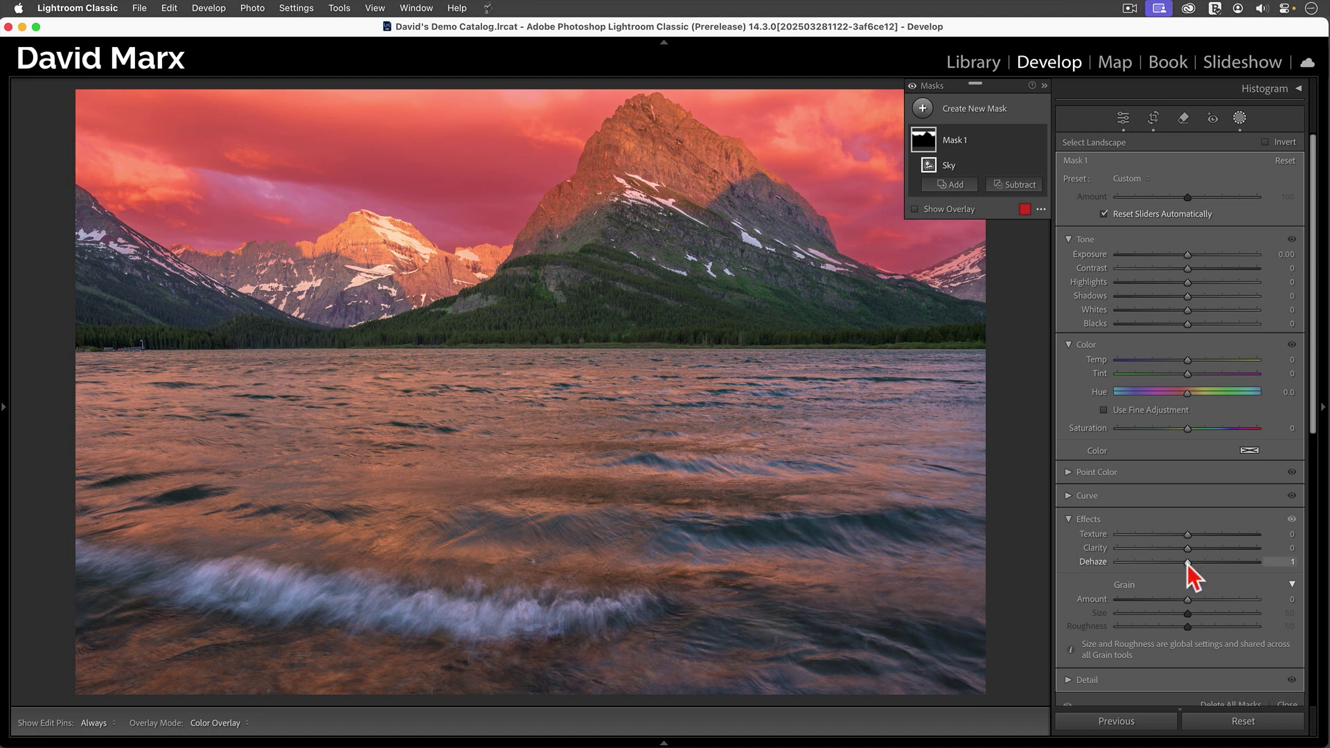
# Set the sky mask's Dehaze to 11, Highlights to -11, Shadows to -5, Exposure to -0.18 and overall Amount to 80.
pyautogui.moveTo(1187, 562); pyautogui.dragTo(1191, 564)
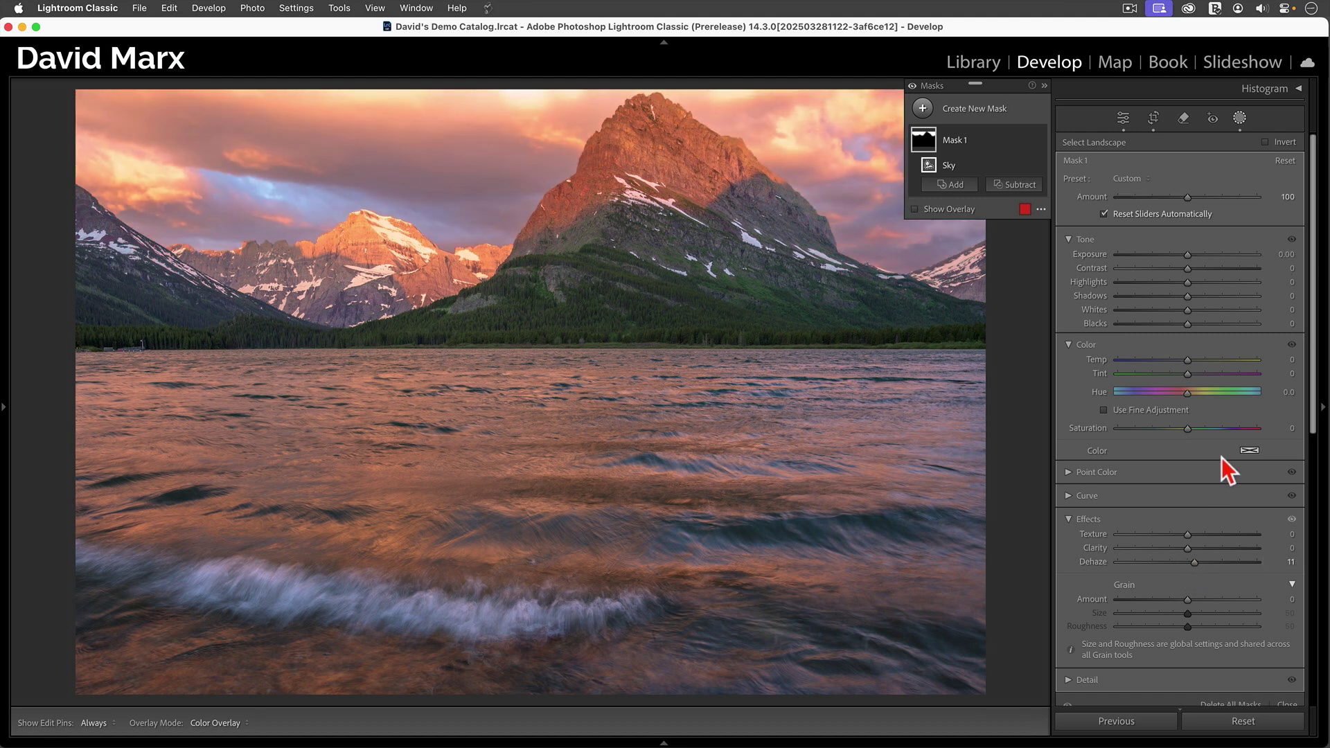
pyautogui.moveTo(1187, 298); pyautogui.dragTo(1184, 297)
pyautogui.moveTo(1187, 258); pyautogui.dragTo(1179, 259)
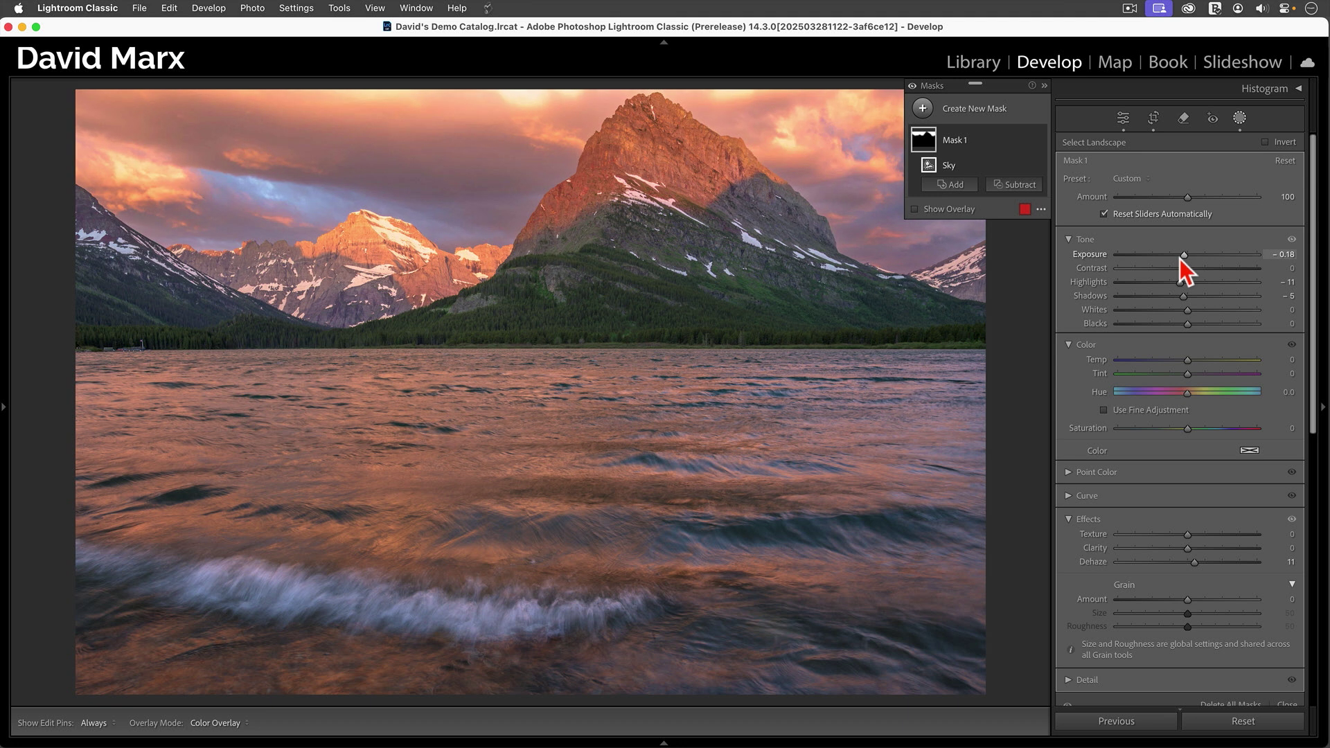
pyautogui.moveTo(1187, 197)
pyautogui.mouseDown()
pyautogui.moveTo(1103, 222)
pyautogui.moveTo(1250, 200)
pyautogui.moveTo(1112, 202)
pyautogui.moveTo(1182, 203)
pyautogui.mouseUp()
pyautogui.moveTo(1174, 200); pyautogui.dragTo(1173, 199)
# Add a second landscape mask that covers only the mountains.
pyautogui.click(989, 111)
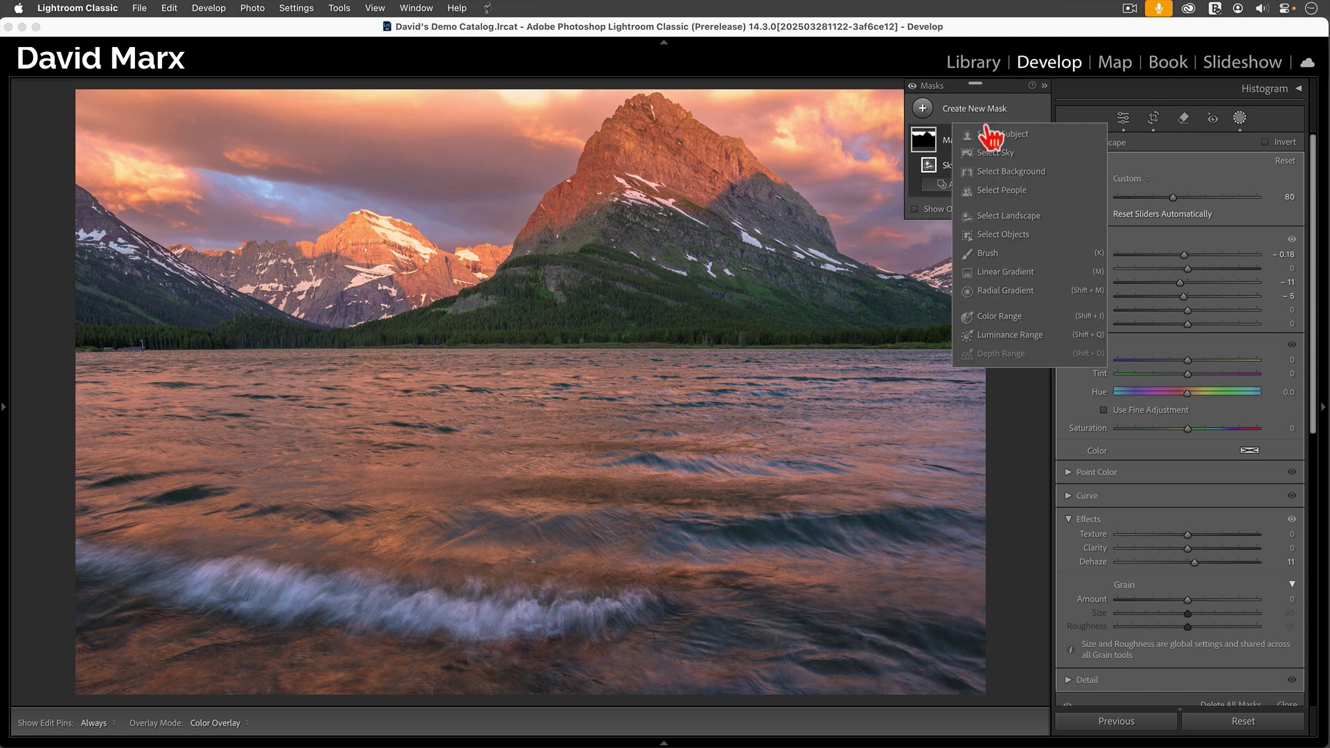
pyautogui.click(1002, 215)
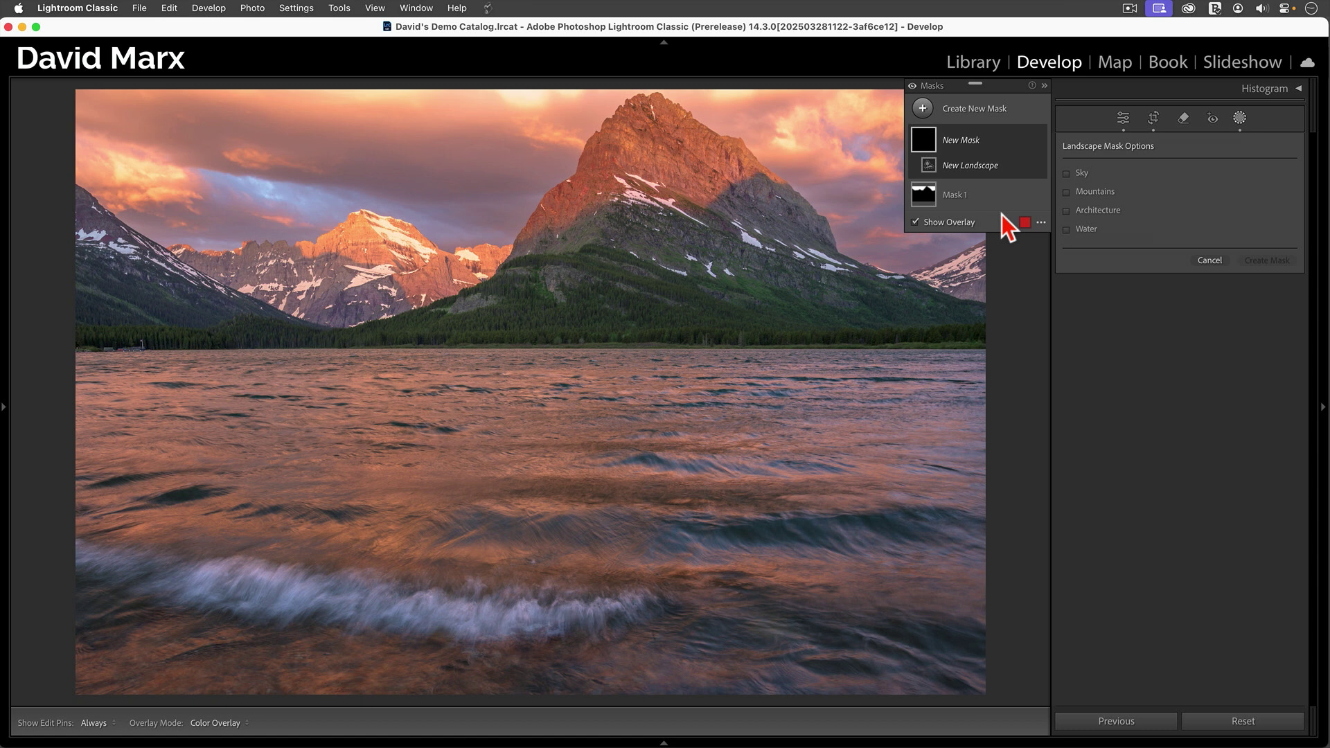
pyautogui.click(1104, 197)
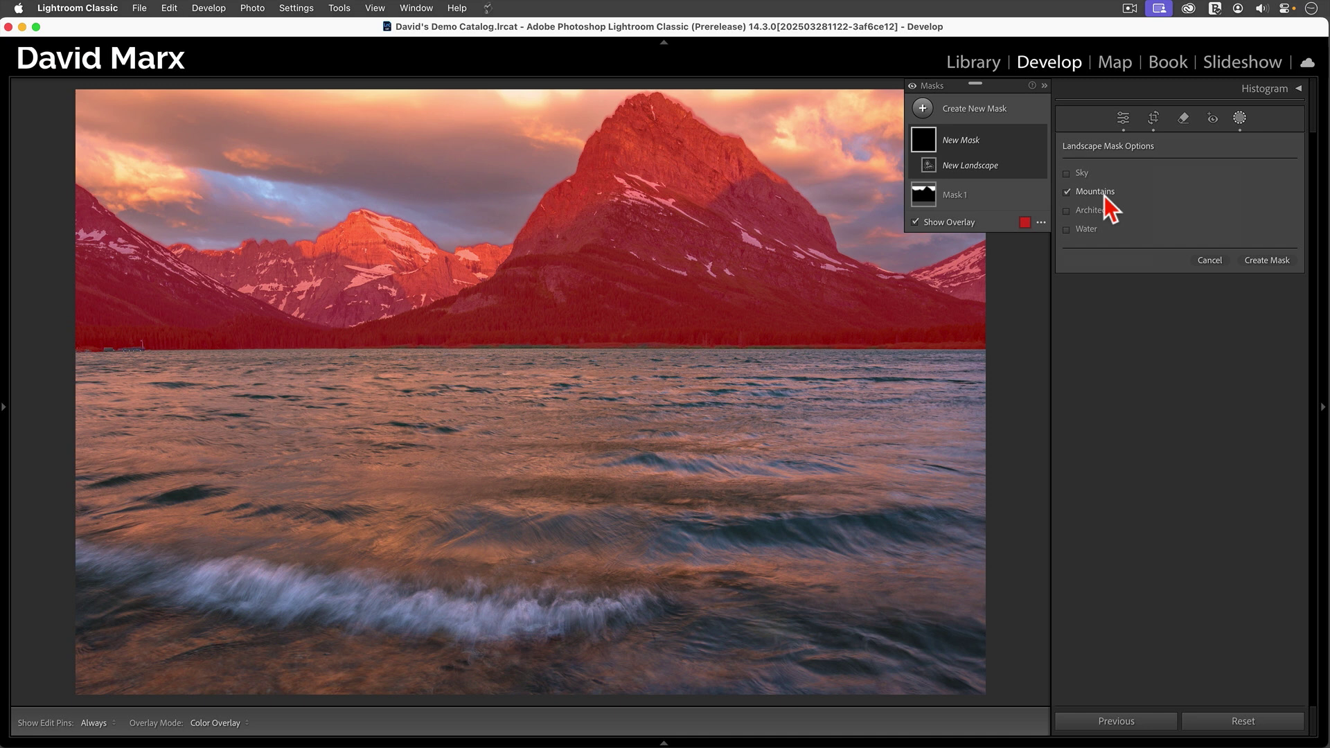
pyautogui.click(1263, 261)
# Set the mountain mask's Exposure to -0.10, Contrast to 10, Highlights to -5, Shadows to 10 and Whites to 10.
pyautogui.click(1262, 259)
pyautogui.write('-0.1')
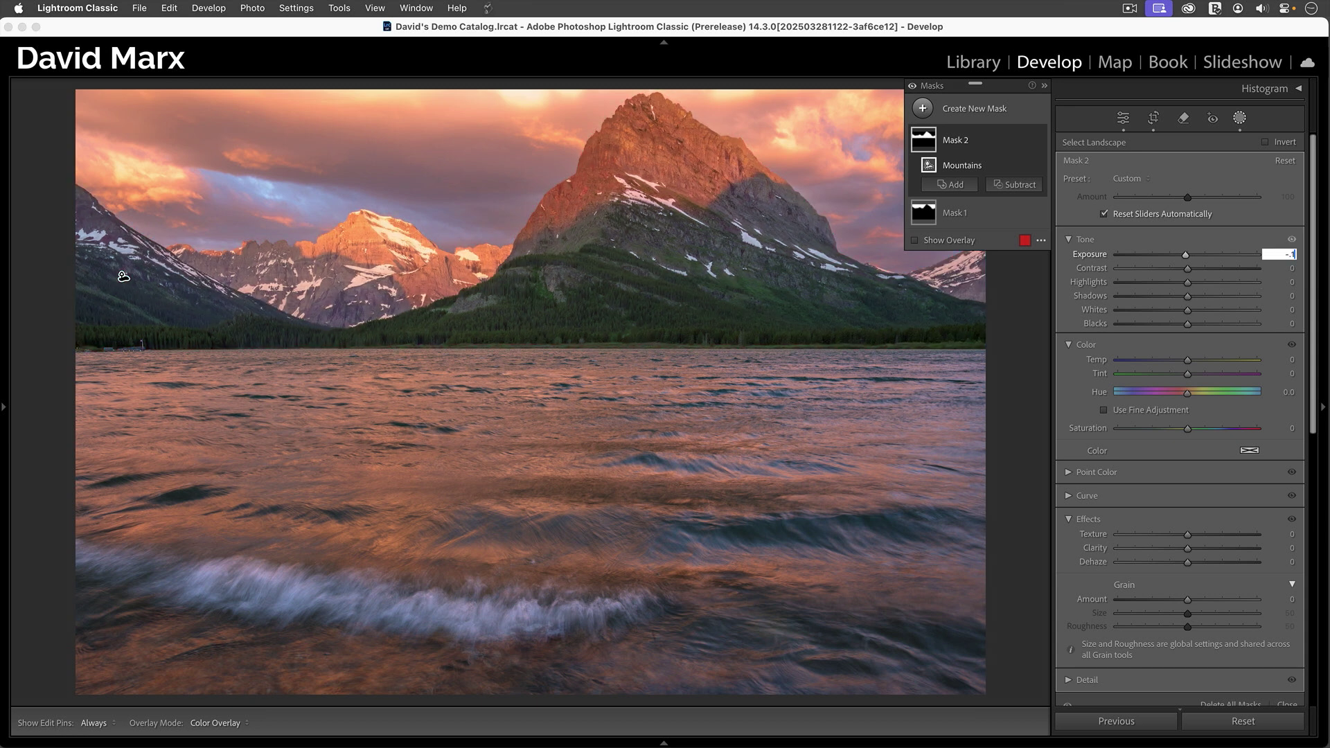
pyautogui.press('Tab')
pyautogui.write('10')
pyautogui.press('Tab')
pyautogui.write('-5')
pyautogui.press('Tab')
pyautogui.write('10')
pyautogui.press('Tab')
pyautogui.write('10')
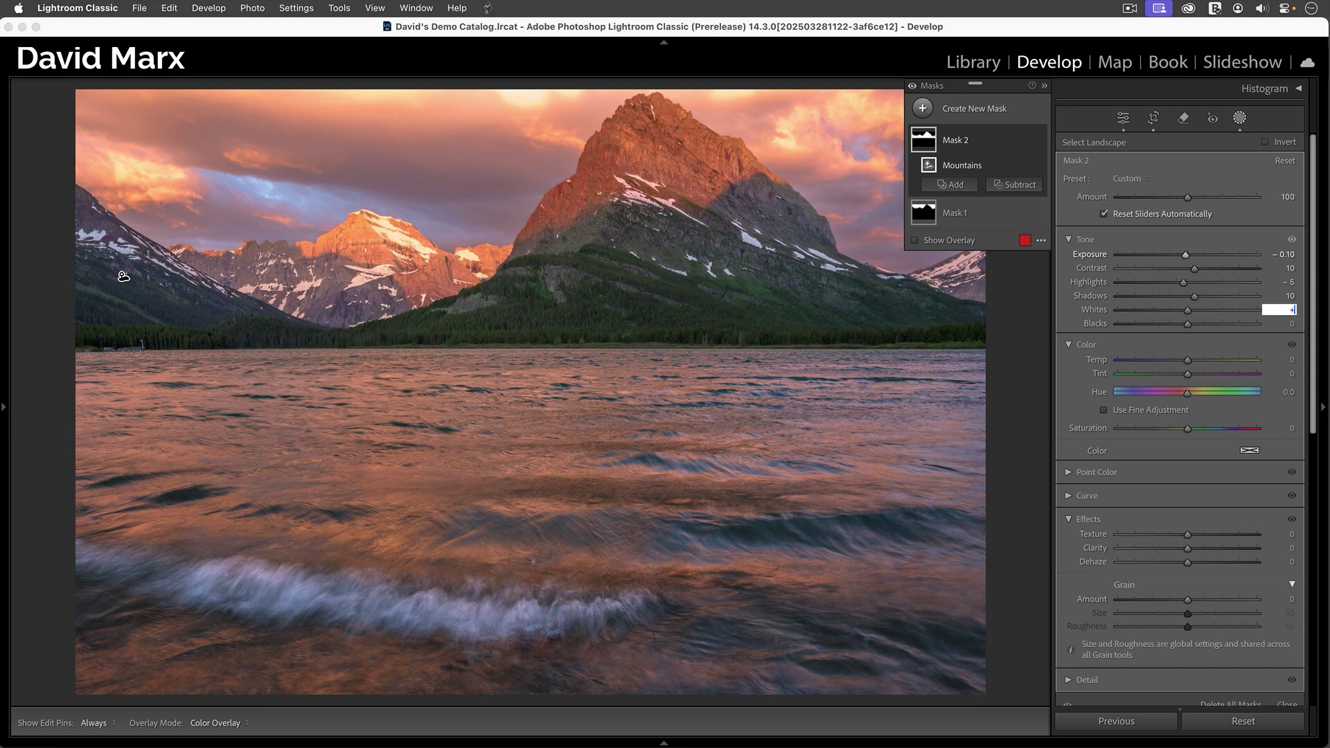
# Set the mountain mask's Temp to 5, Tint to 2, Texture to 10 and Clarity to 3, and raise its overall Amount slightly.
pyautogui.press('Tab')
pyautogui.press('Tab')
pyautogui.write('5')
pyautogui.press('Tab')
pyautogui.write('2')
pyautogui.press('Tab')
pyautogui.write('10')
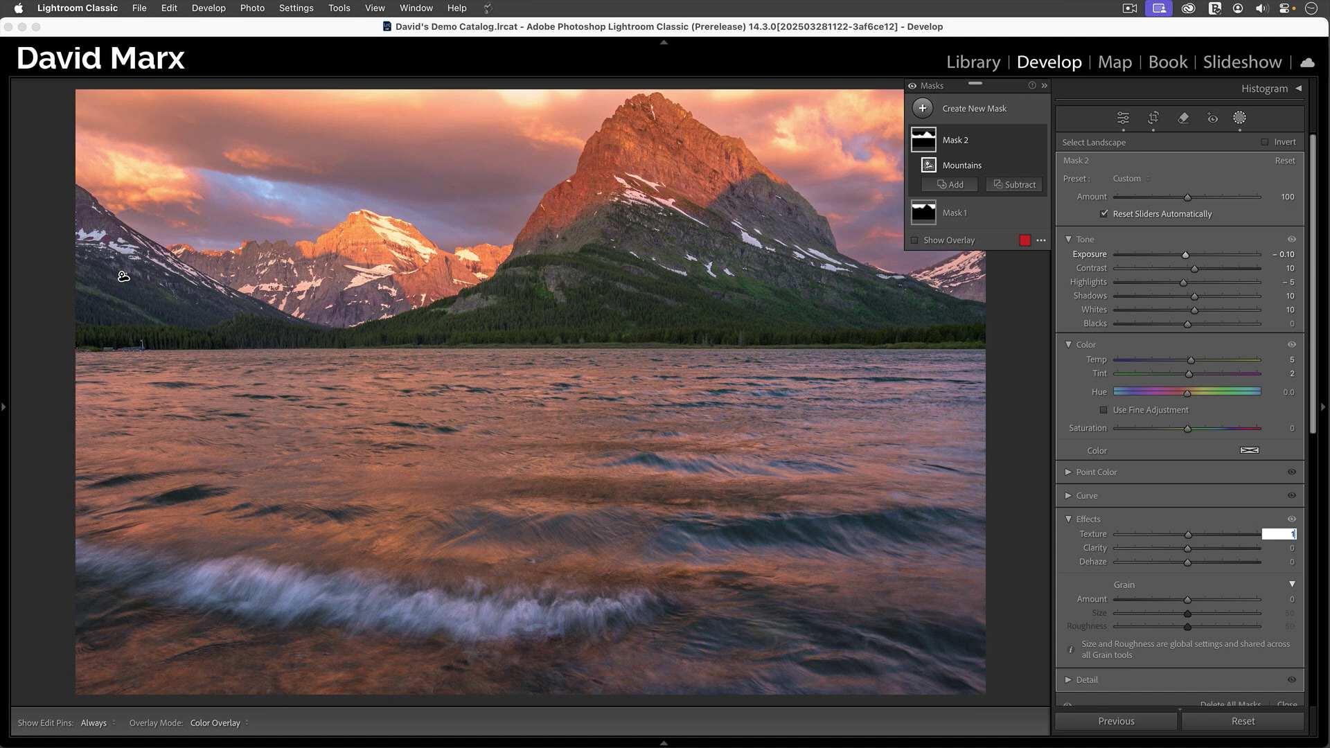
pyautogui.press('Tab')
pyautogui.write('3')
pyautogui.press('Return')
pyautogui.moveTo(1039, 141)
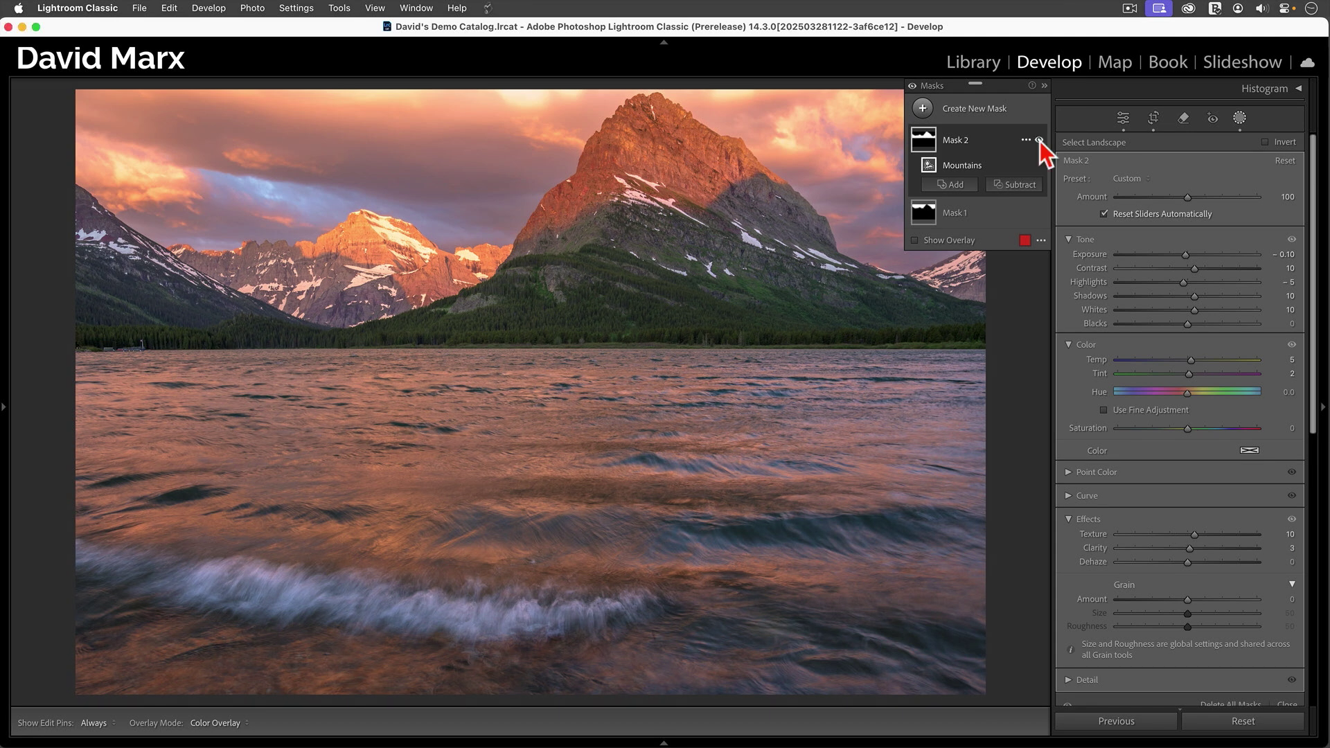
pyautogui.moveTo(1186, 199)
pyautogui.mouseDown()
pyautogui.moveTo(1092, 199)
pyautogui.moveTo(1203, 198)
pyautogui.mouseUp()
# Add a third landscape mask that covers only the water.
pyautogui.click(956, 108)
pyautogui.click(983, 216)
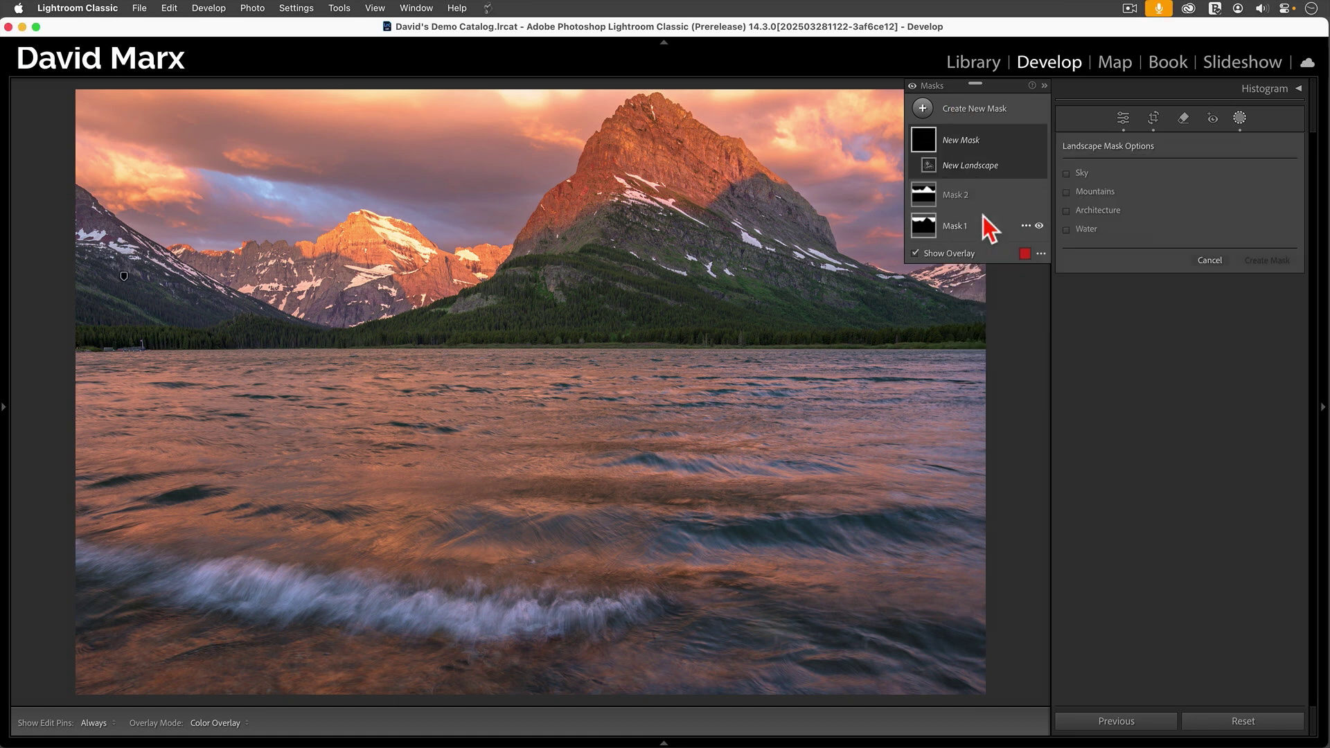
pyautogui.click(1082, 231)
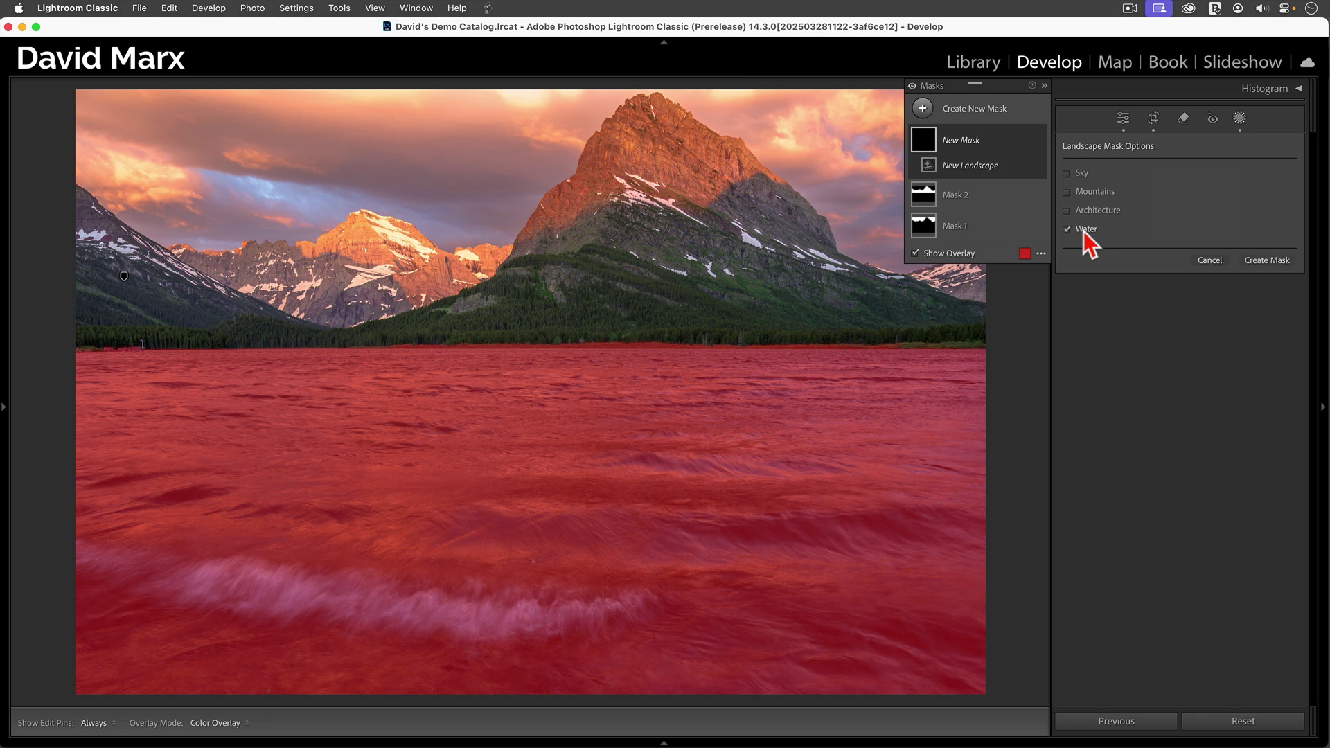
pyautogui.click(1267, 260)
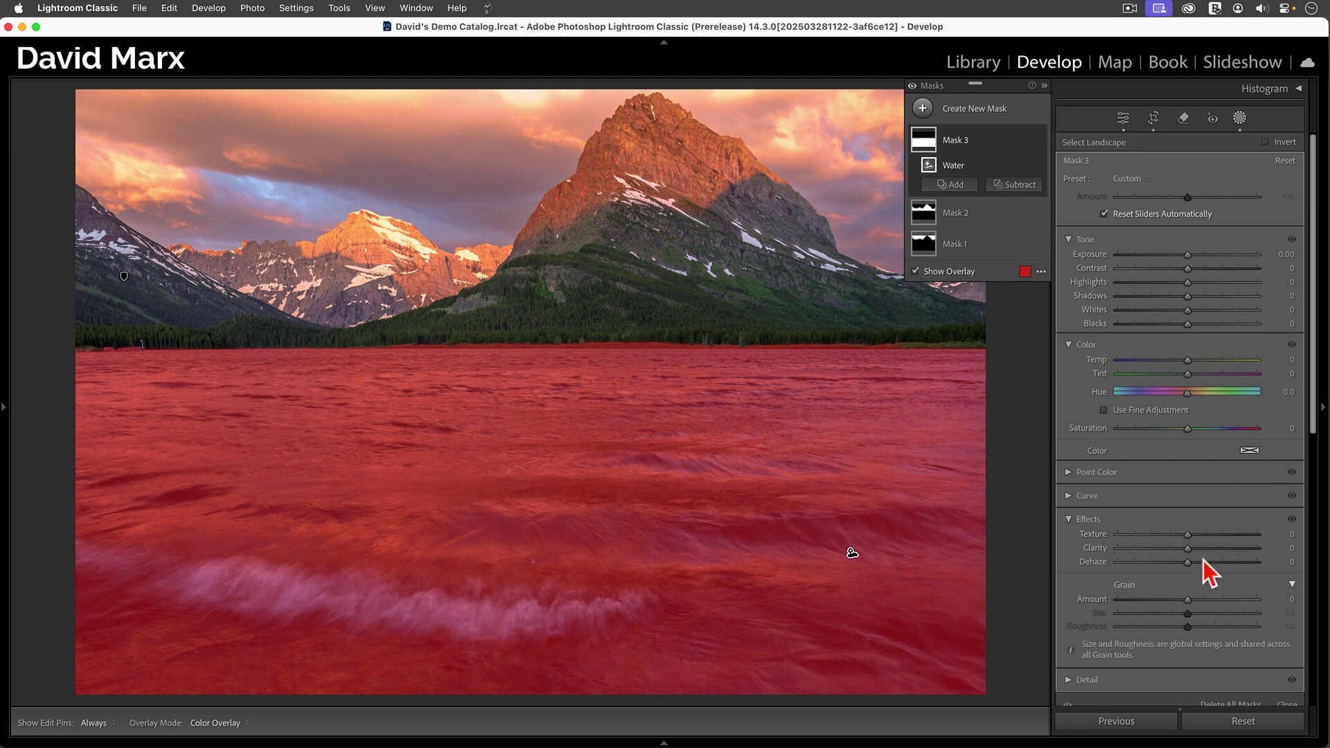
# Set the water mask's Dehaze to -9, Clarity to 5 and Texture to 15.
pyautogui.moveTo(1199, 562); pyautogui.dragTo(1180, 563)
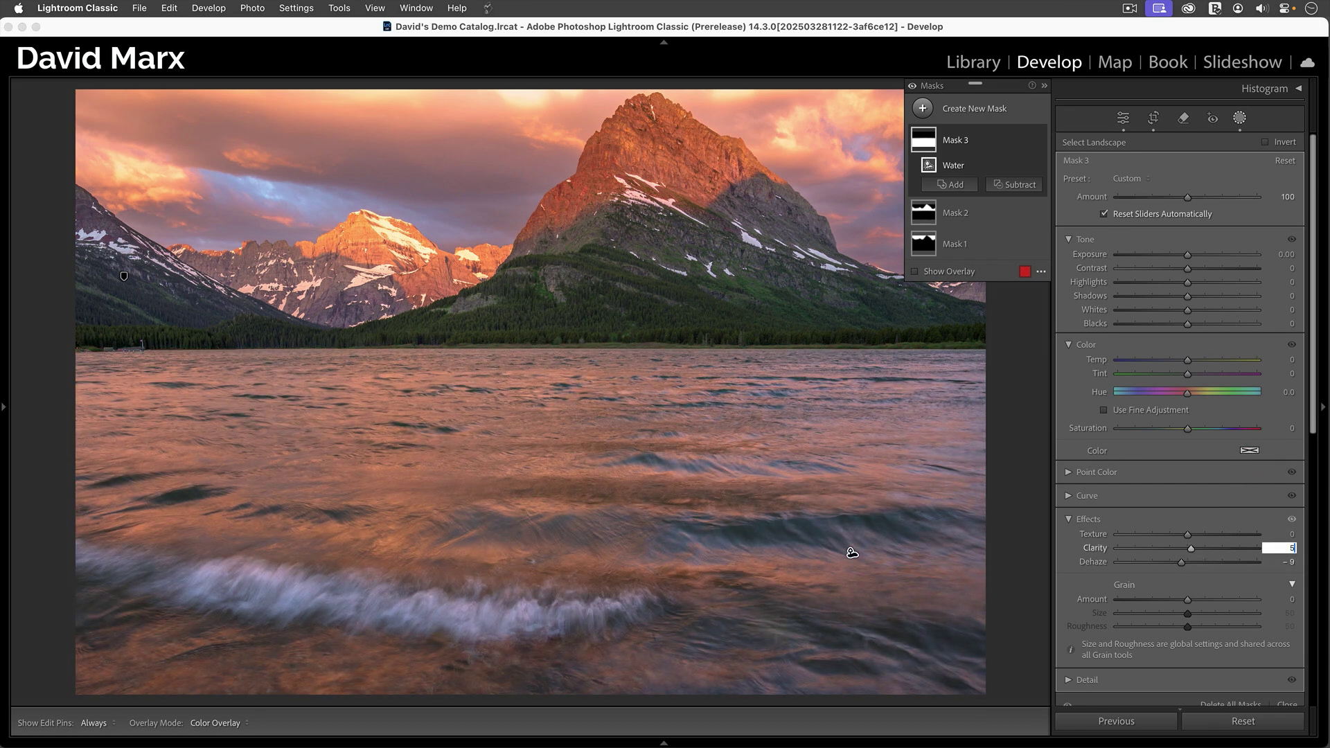
pyautogui.hotkey('shift', 'Tab')
pyautogui.write('15')
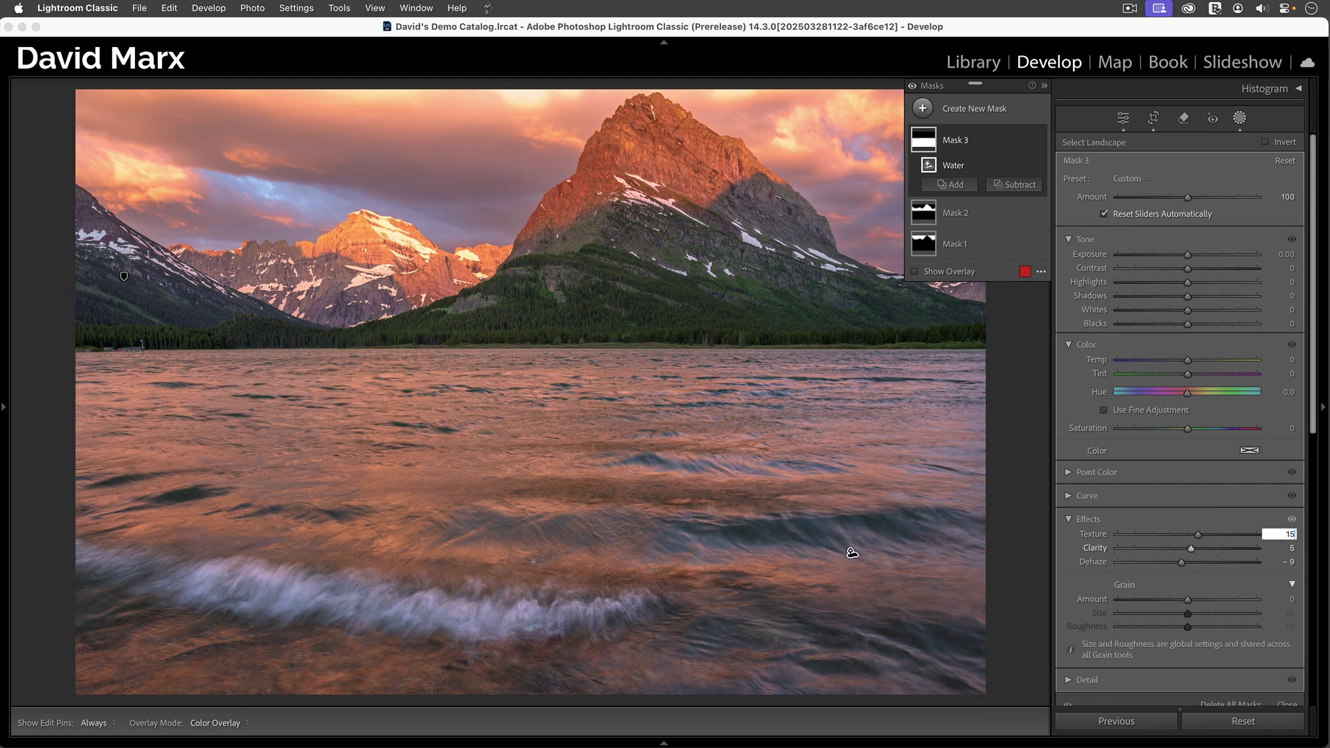
pyautogui.press('Return')
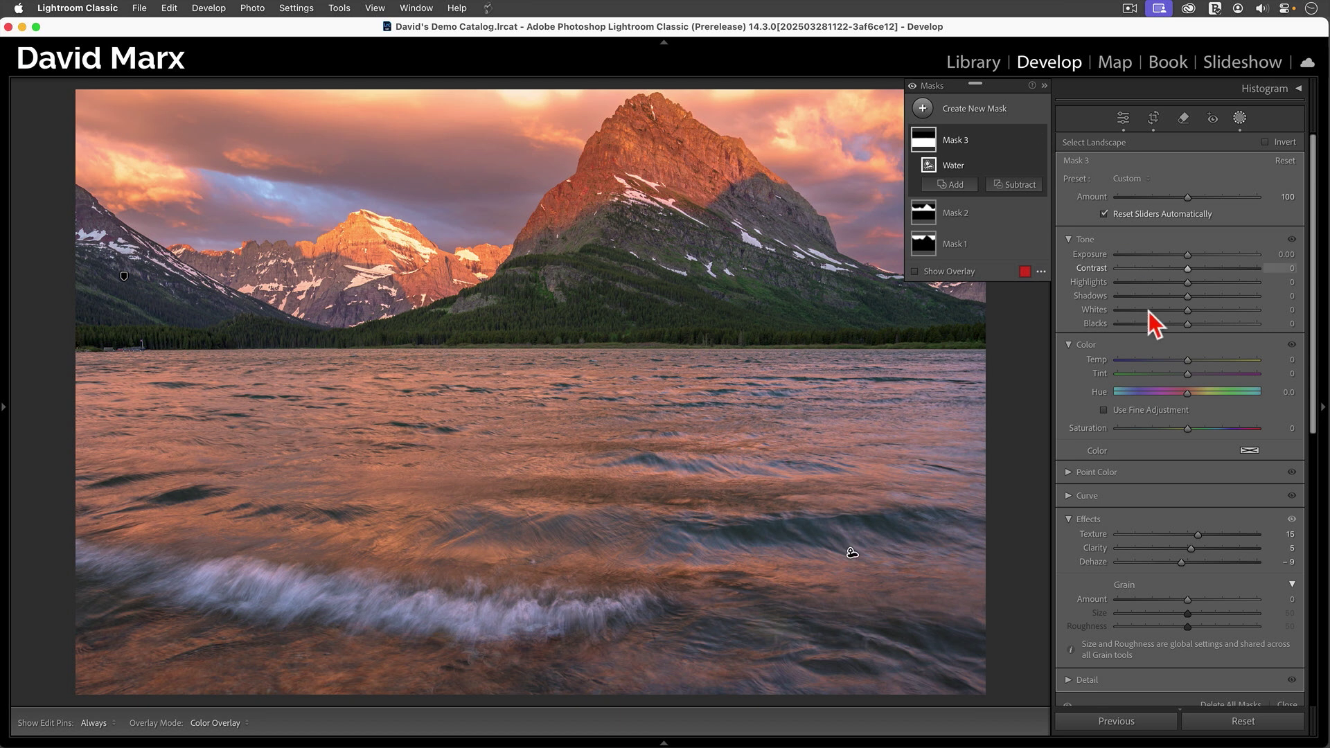
# Enrich the water mask's colour with Saturation 5 and a warmer Temp of 10.
pyautogui.moveTo(1184, 434); pyautogui.dragTo(1186, 434)
pyautogui.click(1279, 359)
pyautogui.write('10')
pyautogui.press('Tab')
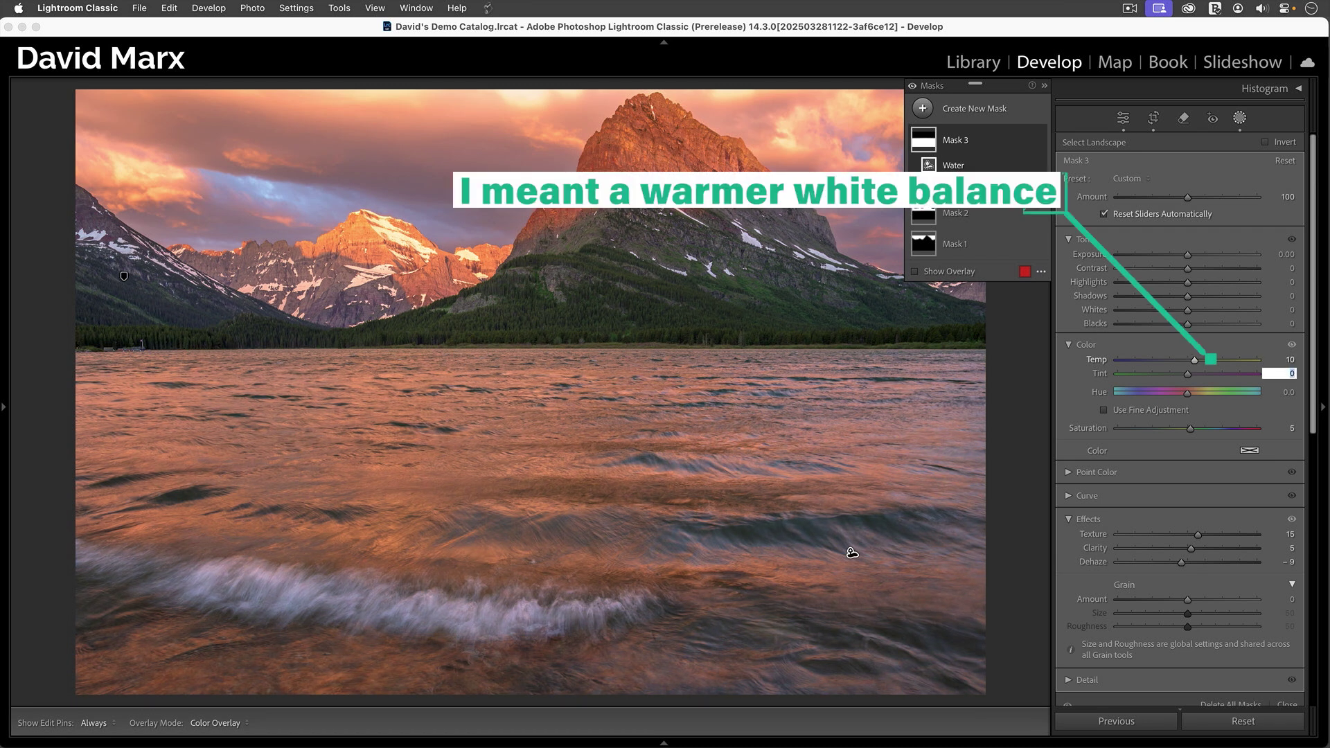
# Set the water mask's Whites to 20 and Highlights to -10, and reduce its overall Amount to 73.
pyautogui.click(1286, 310)
pyautogui.write('20')
pyautogui.click(1289, 284)
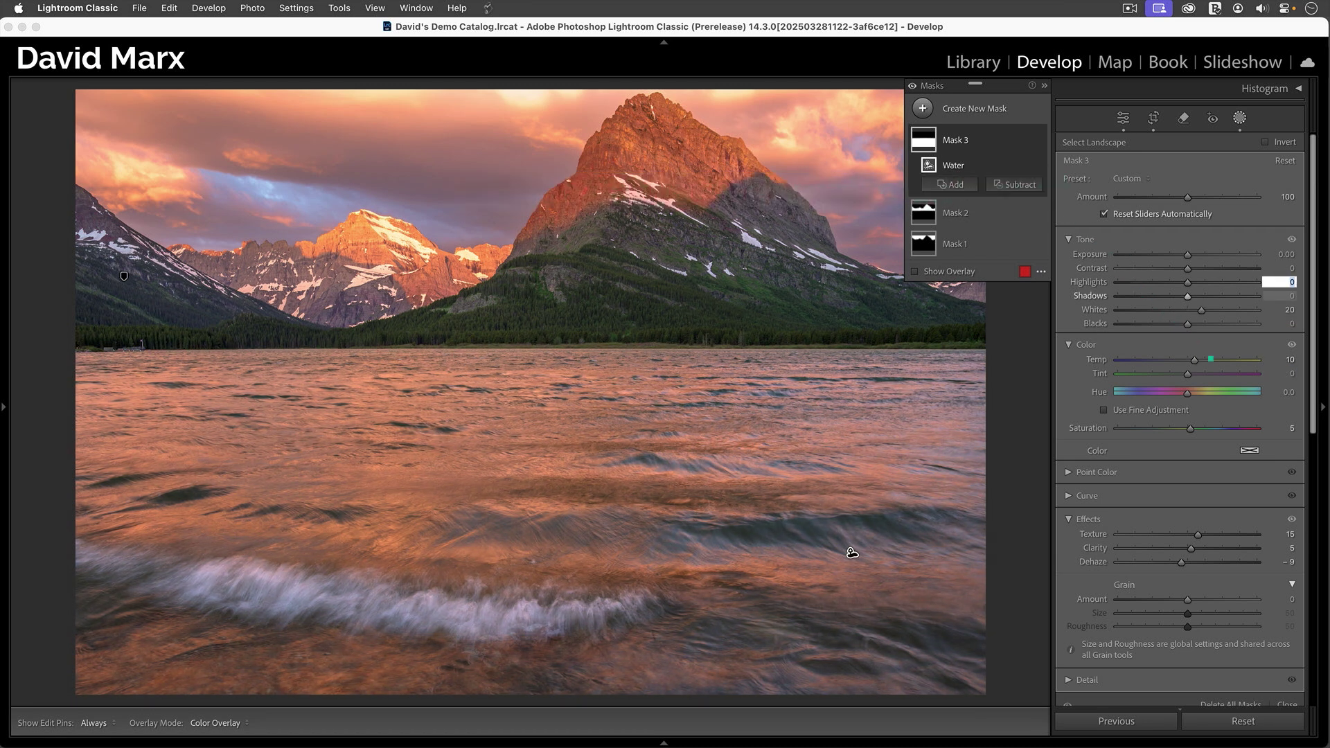
pyautogui.write('-10')
pyautogui.press('Return')
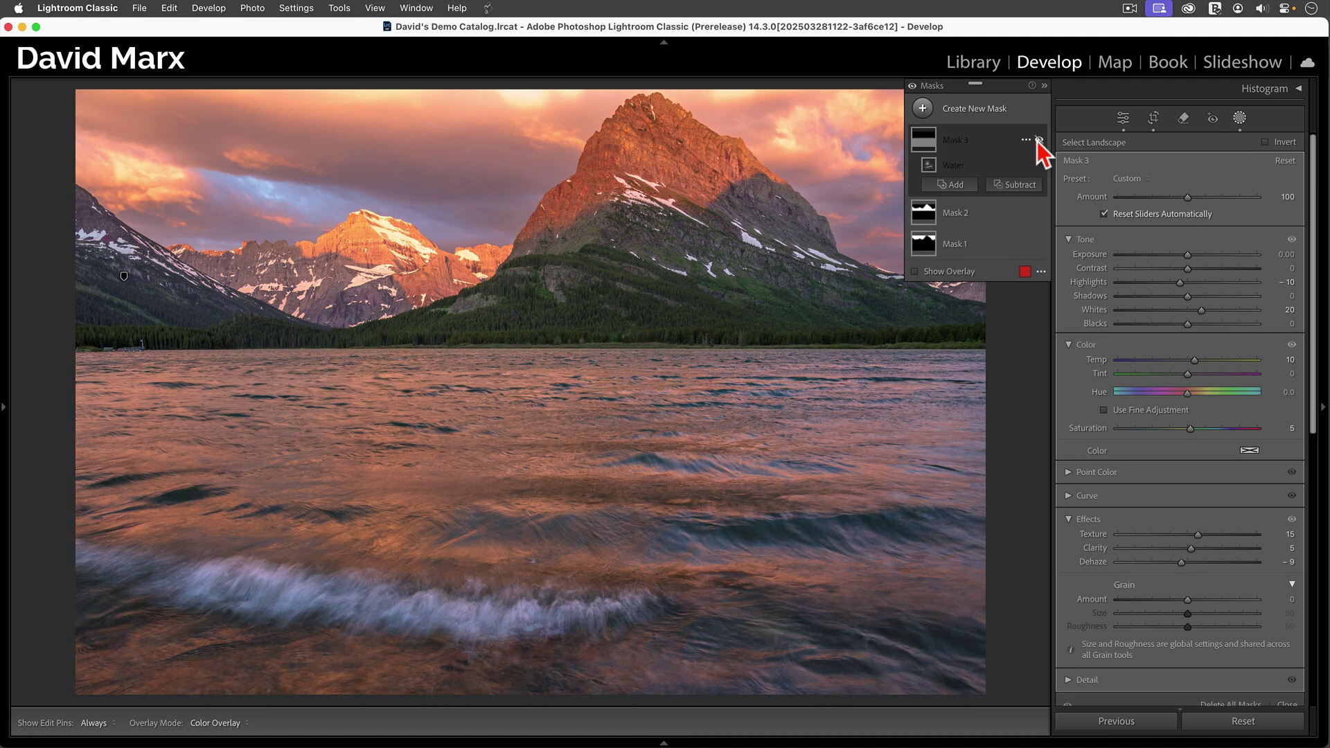
pyautogui.moveTo(1185, 199); pyautogui.dragTo(1169, 198)
pyautogui.moveTo(1039, 141)
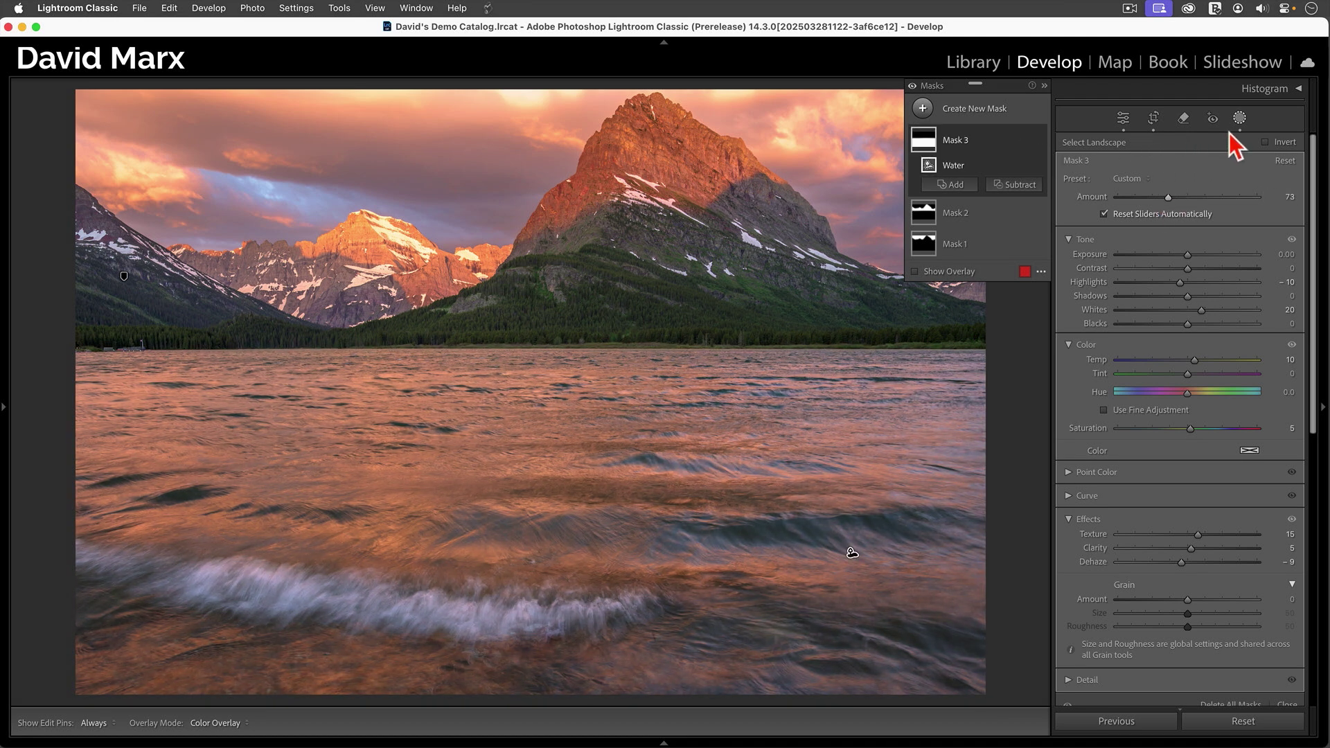
# Leave masking and compare the lake photo before and after side by side, examining the mountain and water up close.
pyautogui.click(1239, 119)
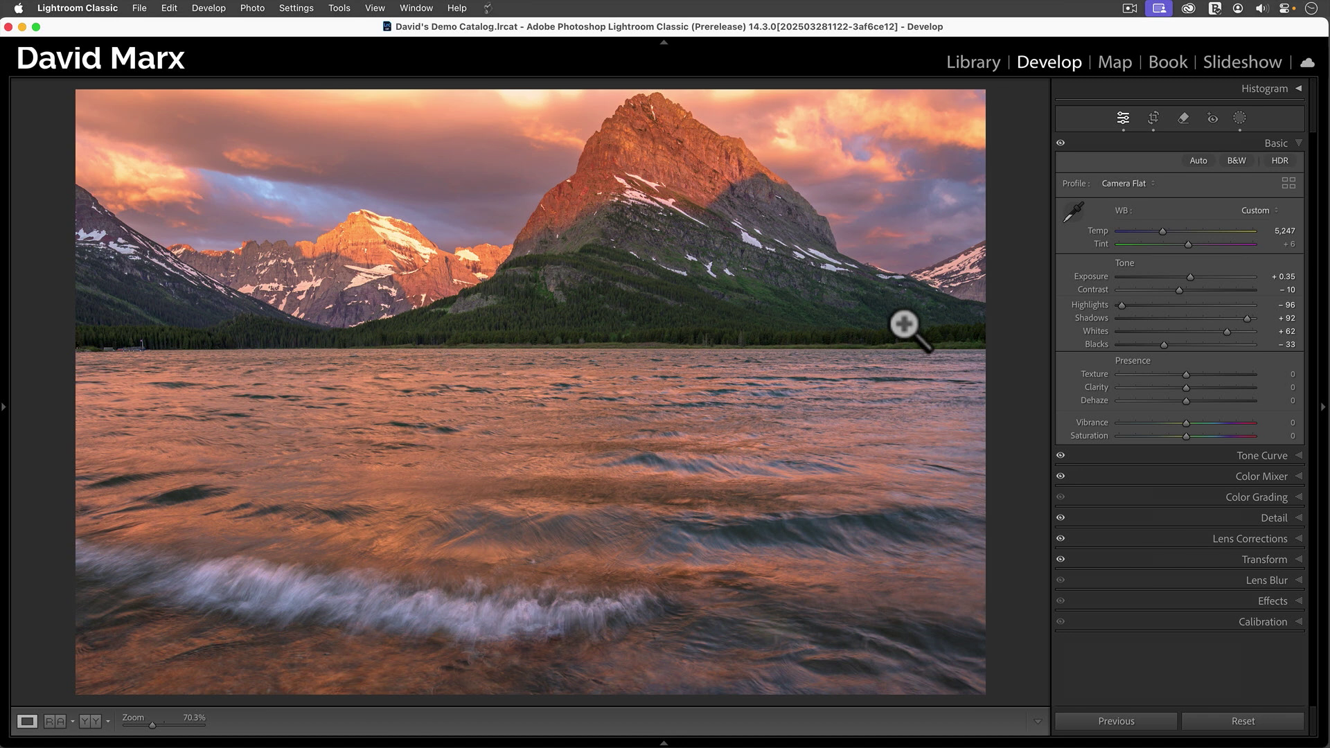
pyautogui.press('y')
pyautogui.hotkey('shift', 'Tab')
pyautogui.click(1070, 381)
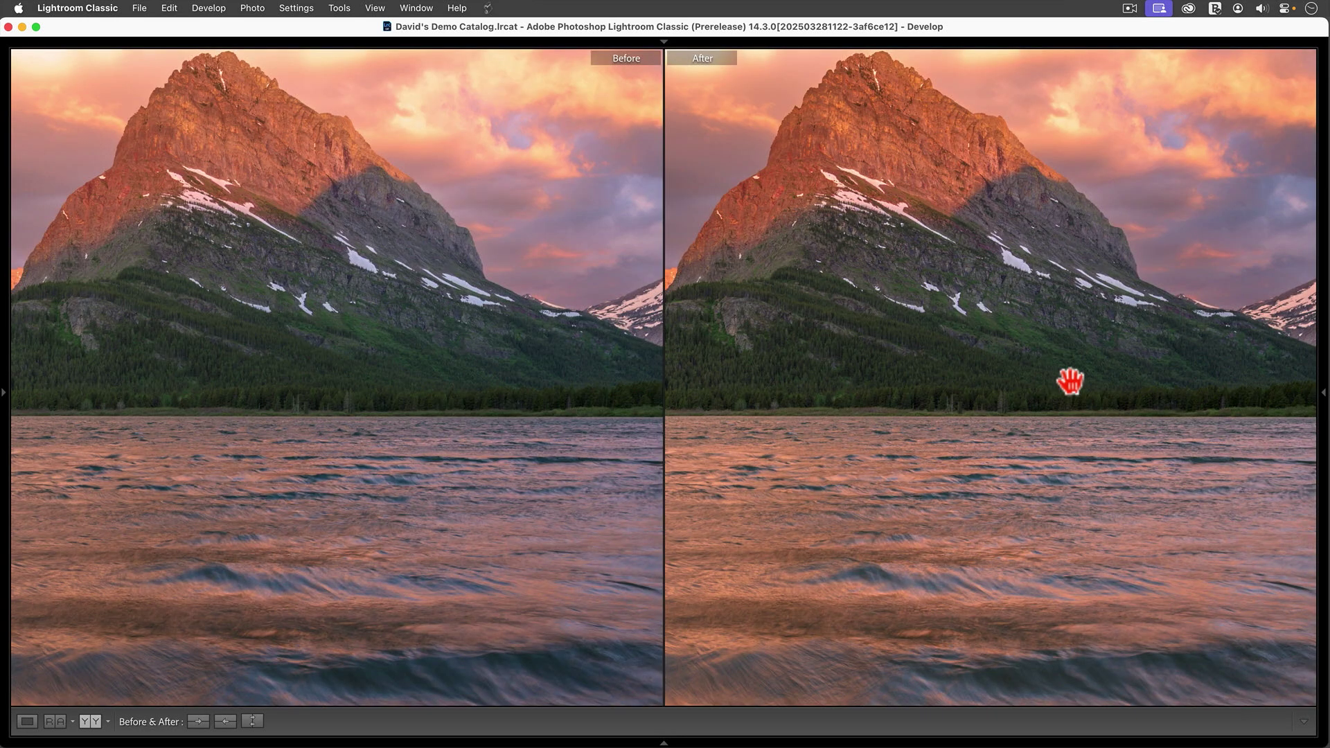
pyautogui.moveTo(1070, 381); pyautogui.dragTo(1094, 333)
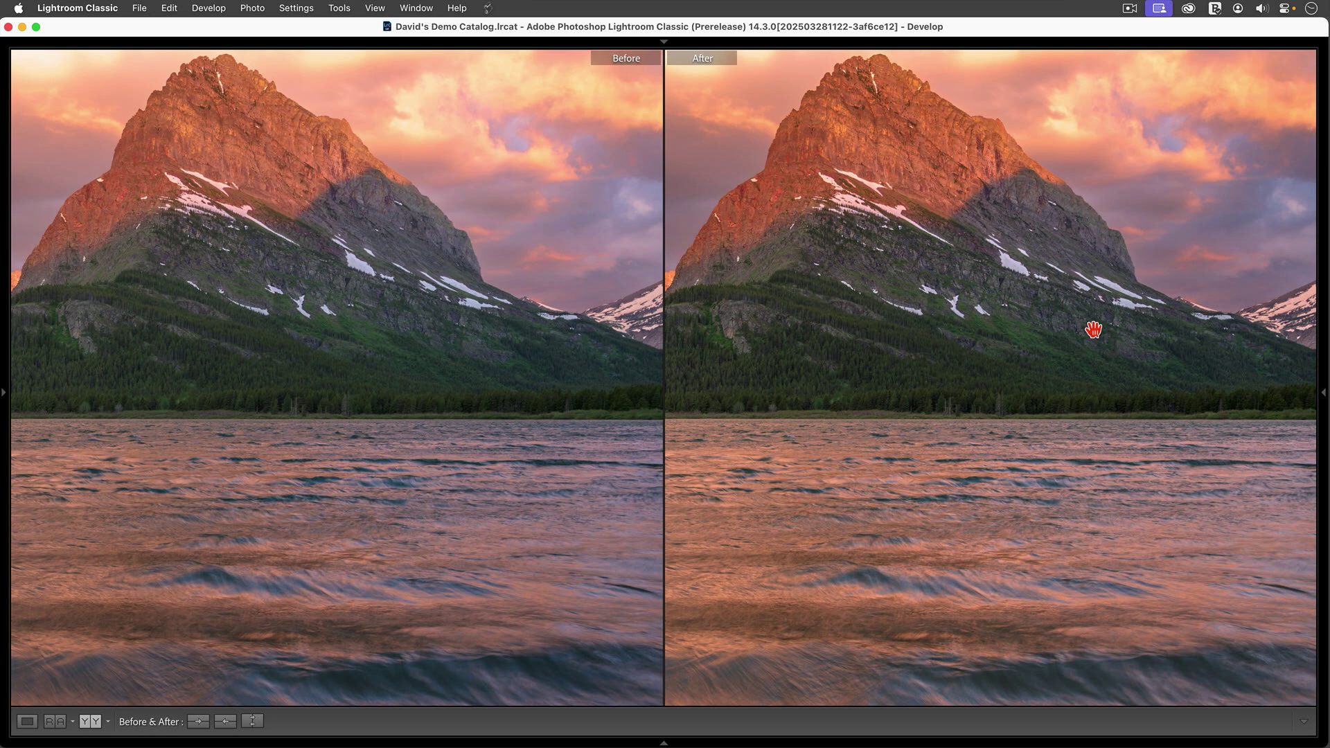
pyautogui.click(960, 401)
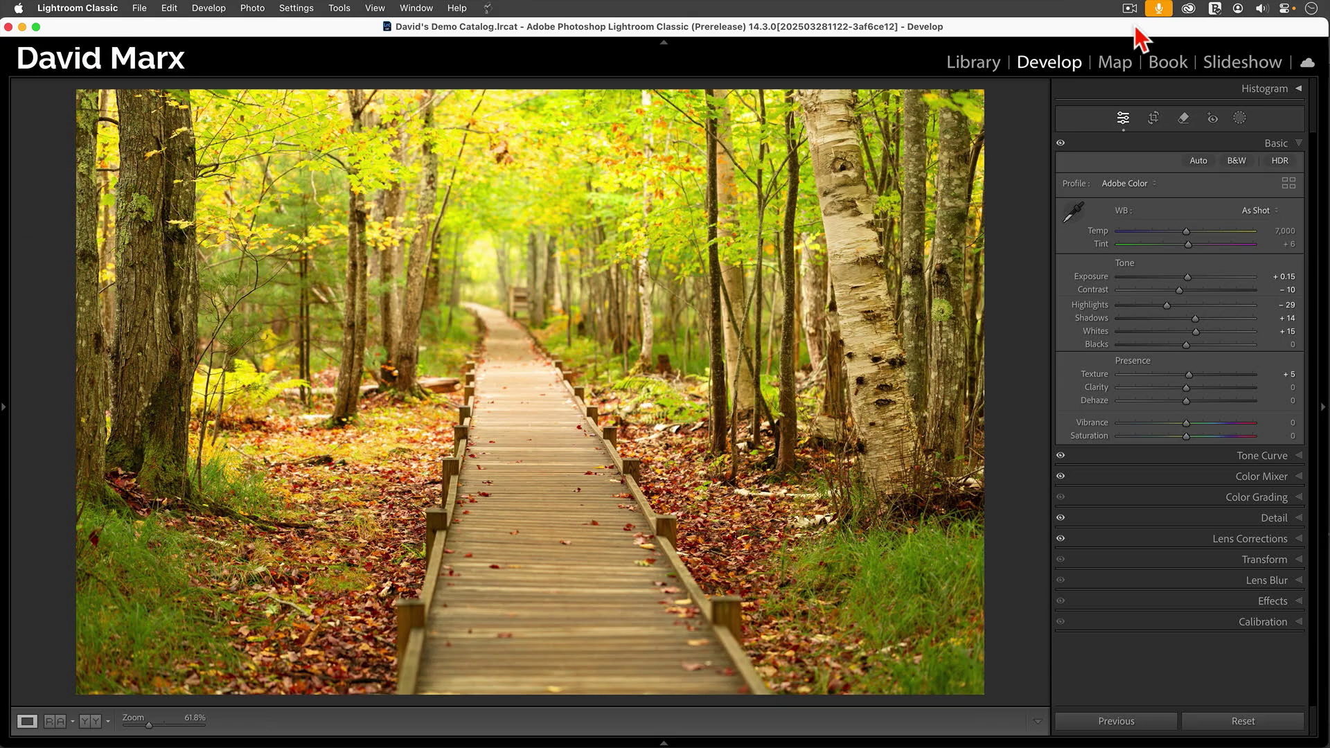
# Start a landscape mask on the forest boardwalk photo to detect its landscape elements.
pyautogui.click(1240, 119)
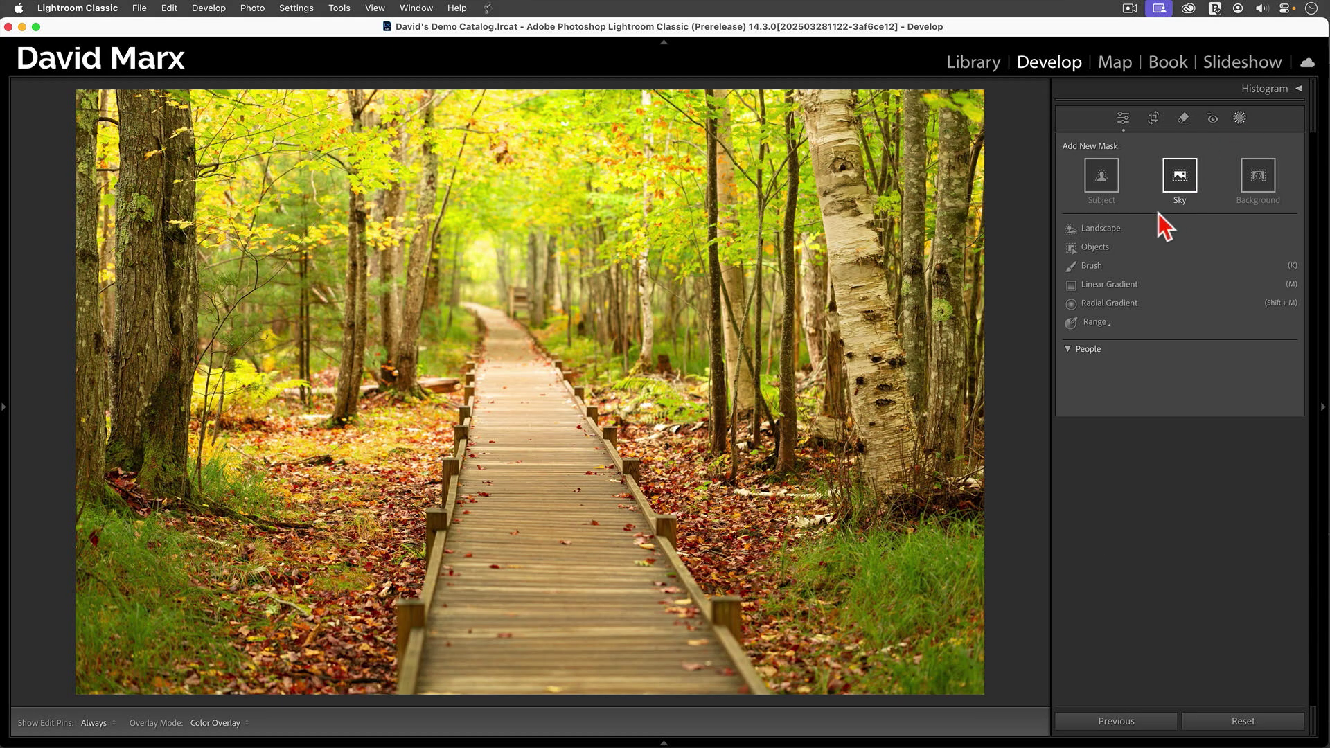
pyautogui.click(1101, 228)
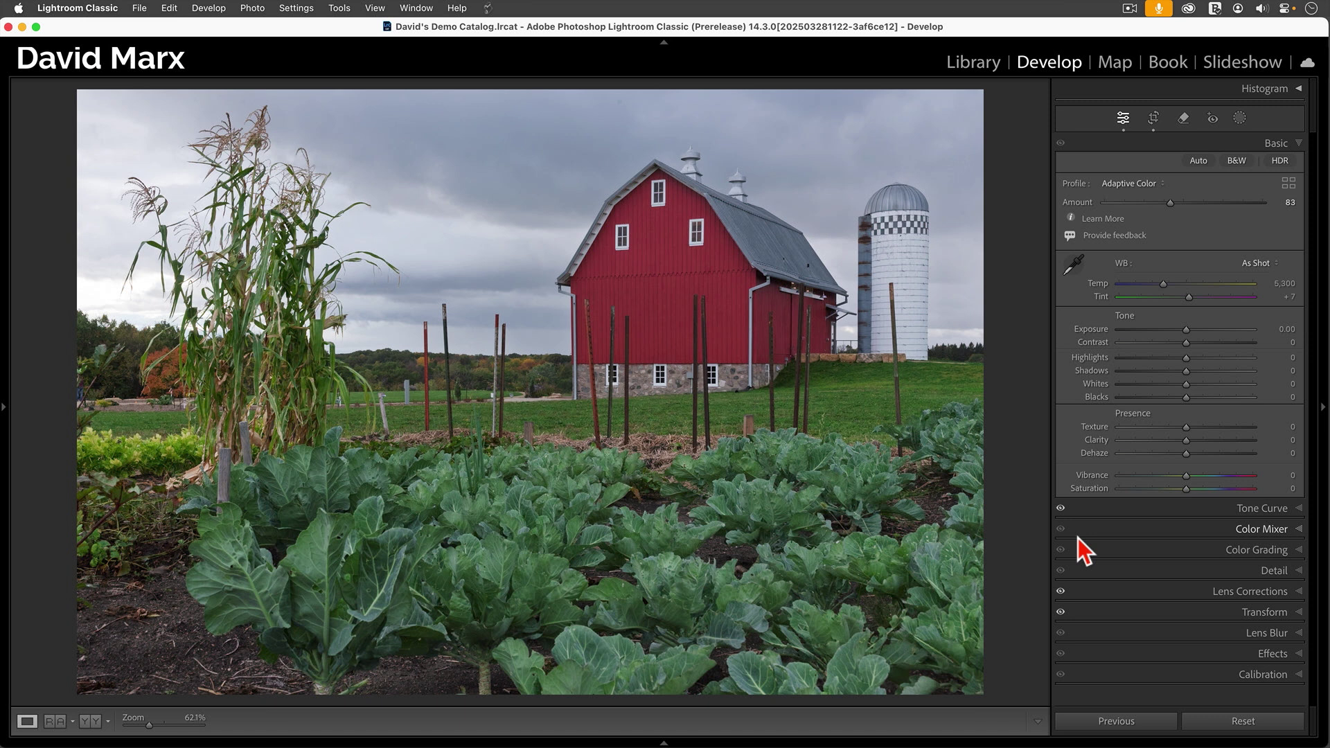
# Create a landscape mask on the farm photo that covers only the architecture, the barn and silo.
pyautogui.click(1240, 119)
pyautogui.click(1108, 230)
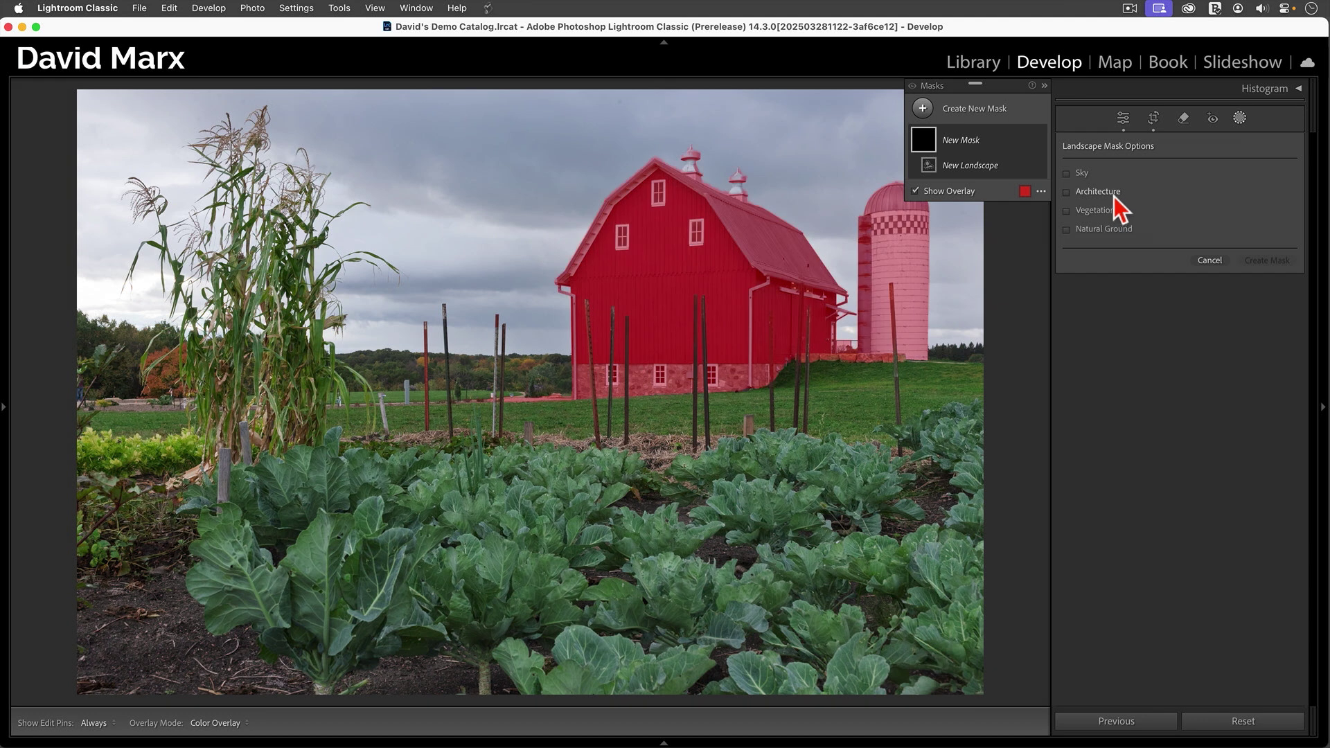
pyautogui.click(1114, 197)
pyautogui.click(1272, 262)
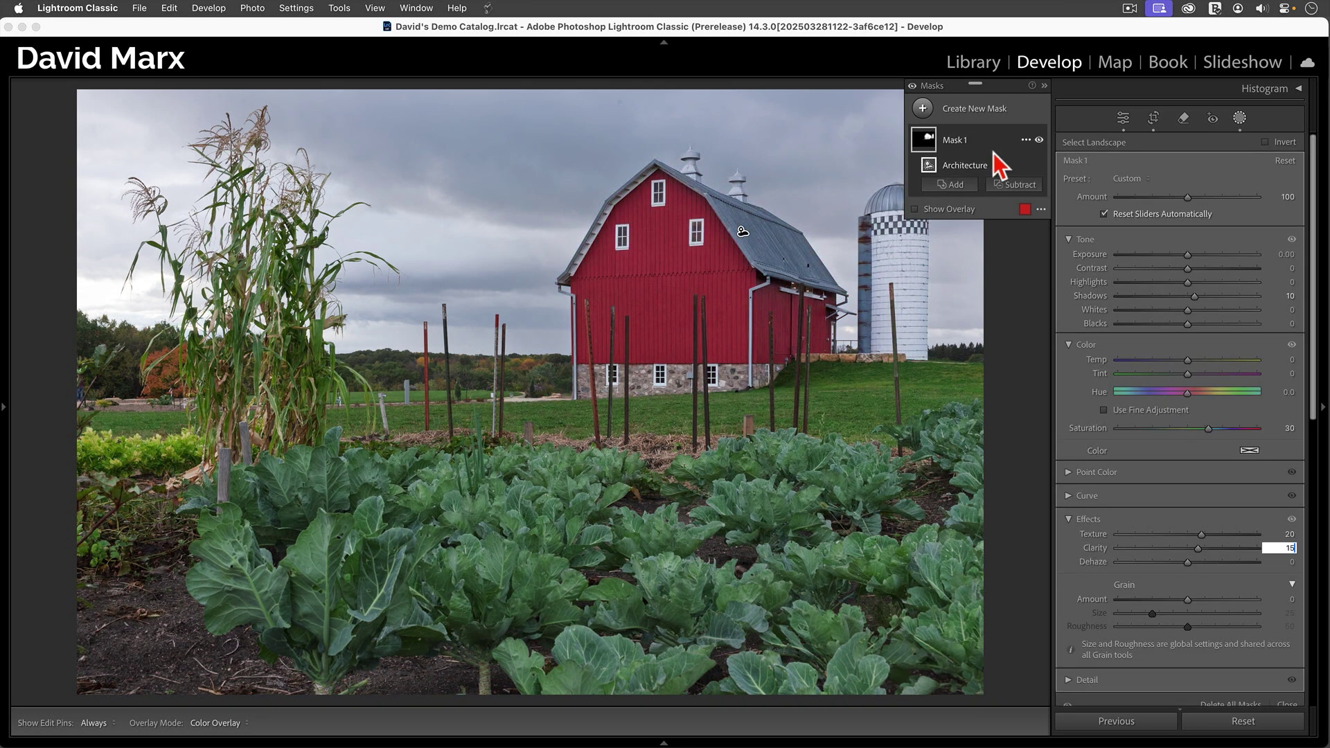
# Compare the farm photo with the architecture mask off and on, and open the options for creating another mask.
pyautogui.click(1039, 141)
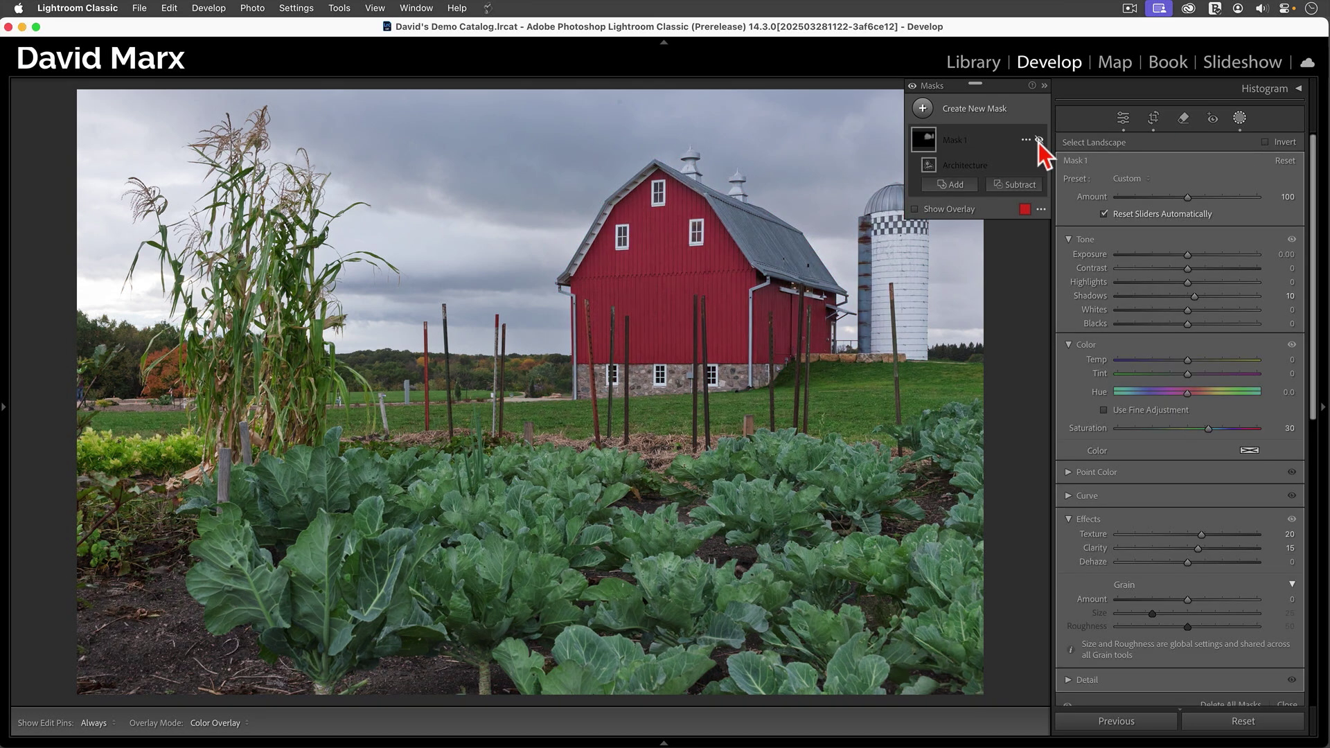
pyautogui.click(1039, 141)
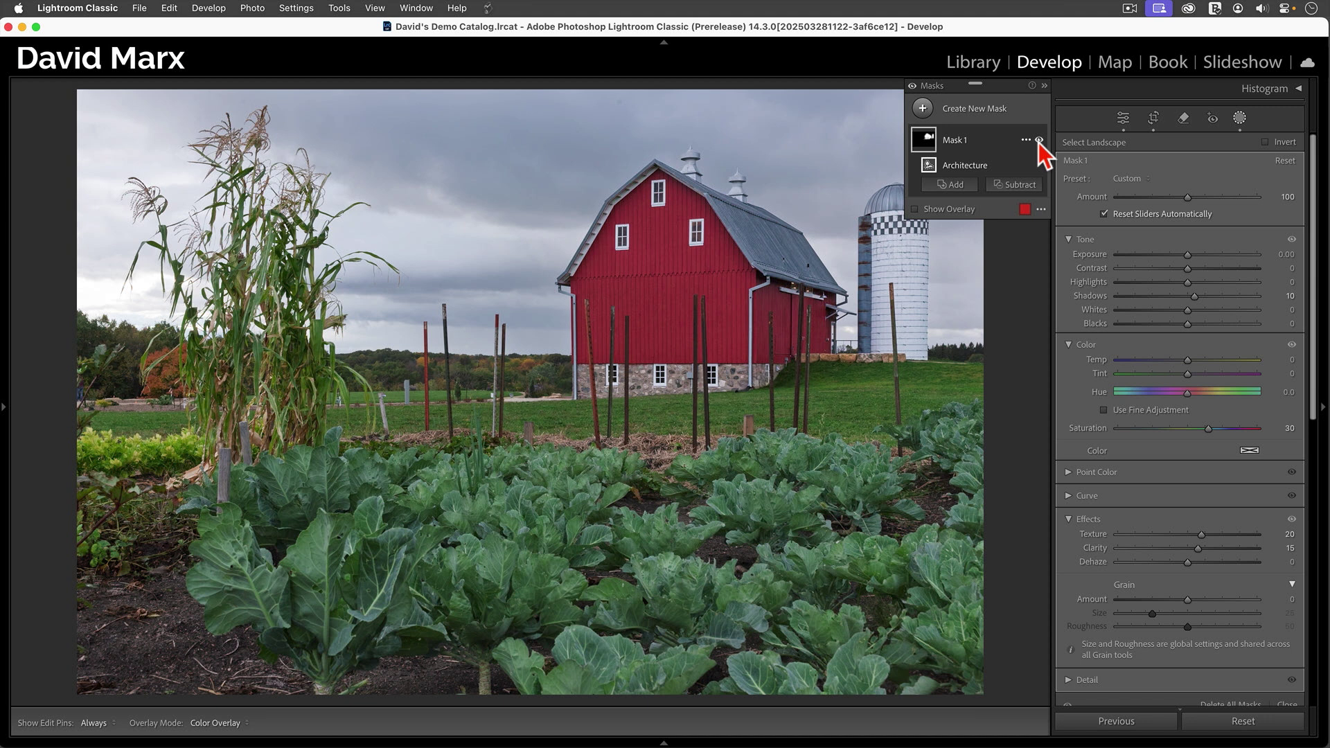
pyautogui.click(968, 113)
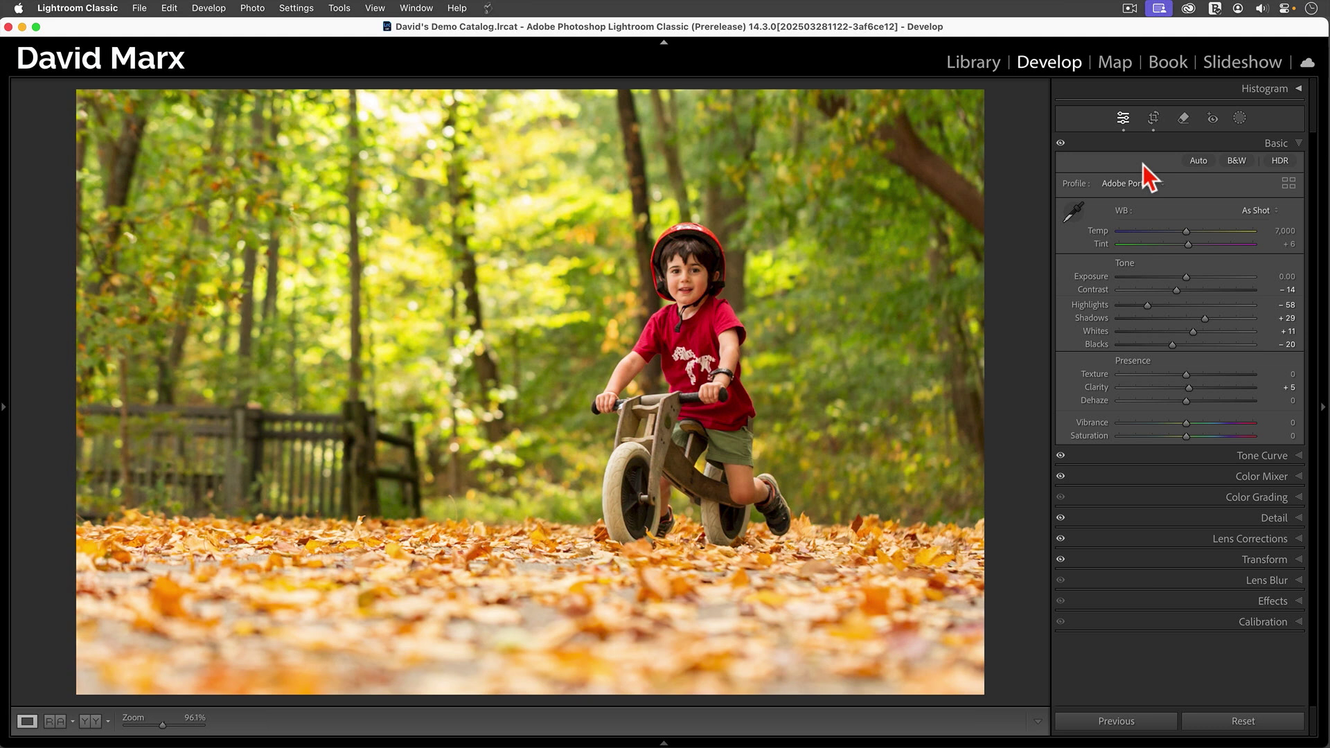
# Create one combined landscape mask covering the vegetation and natural ground in the photo of the boy on the balance bike.
pyautogui.click(1237, 120)
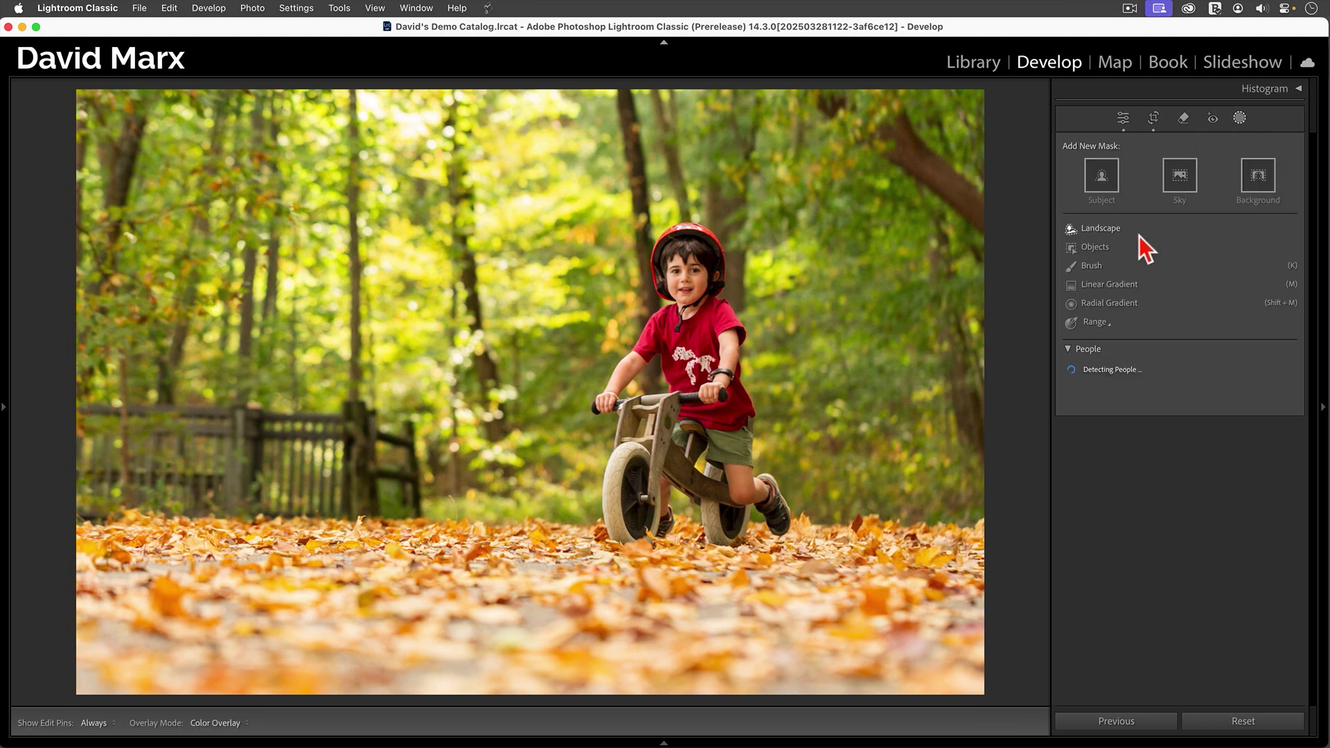
pyautogui.click(1103, 230)
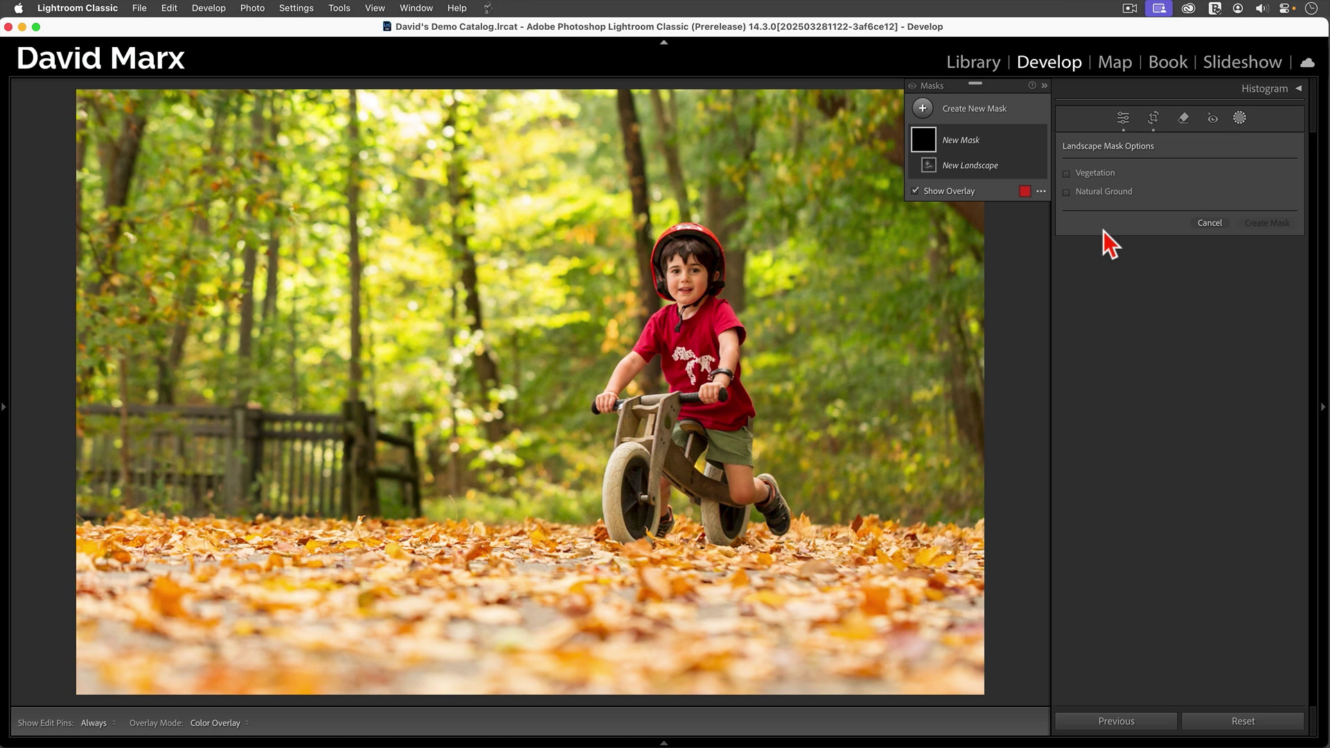
pyautogui.moveTo(1108, 175)
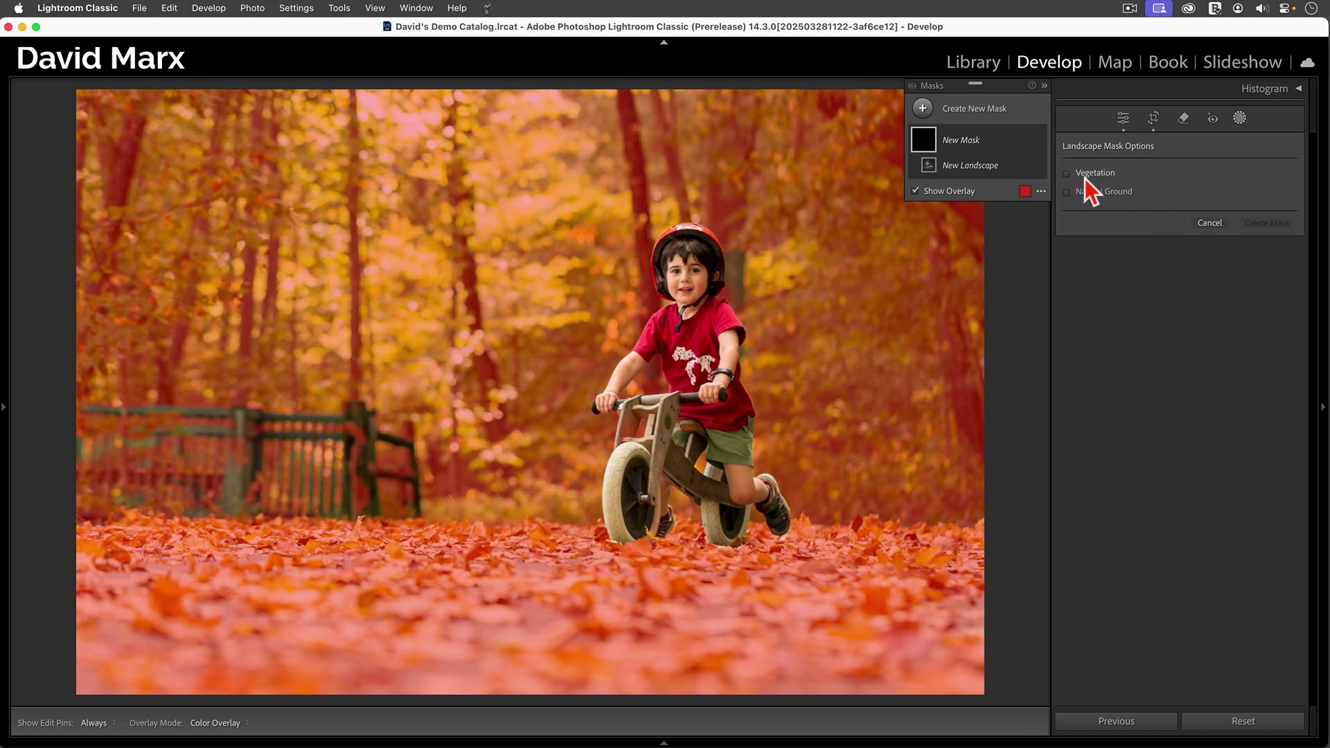
pyautogui.click(1084, 176)
pyautogui.click(1085, 192)
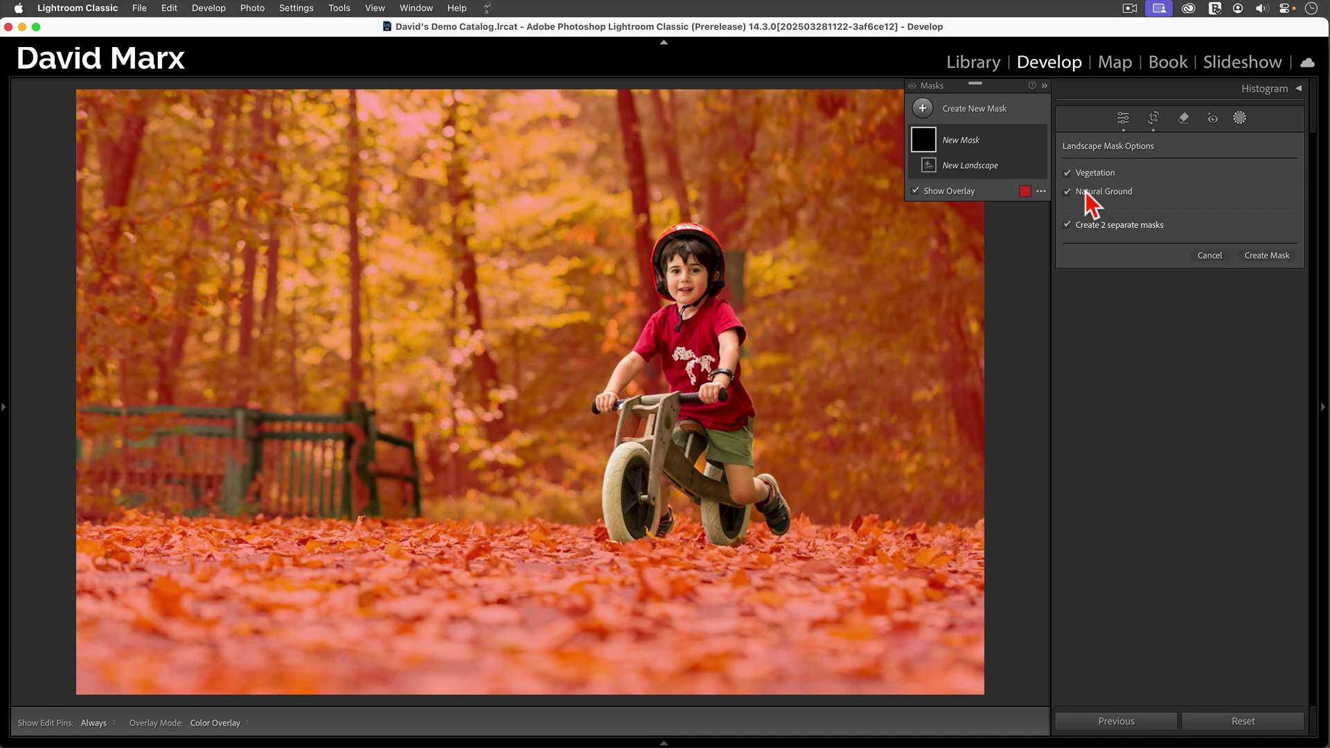
pyautogui.click(1103, 229)
pyautogui.click(1275, 257)
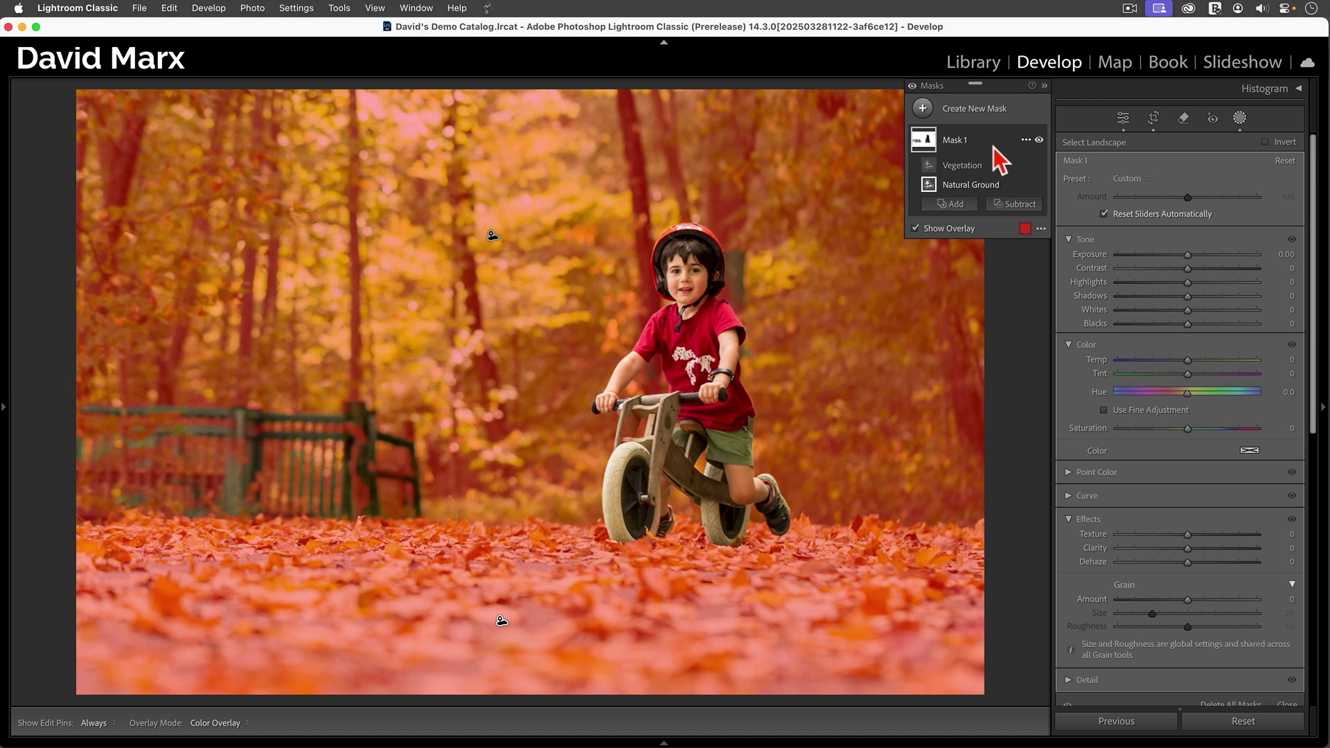
# Set the combined mask's Exposure to -0.20, Contrast to -15, Highlights to -80 and Whites to -10.
pyautogui.click(1282, 254)
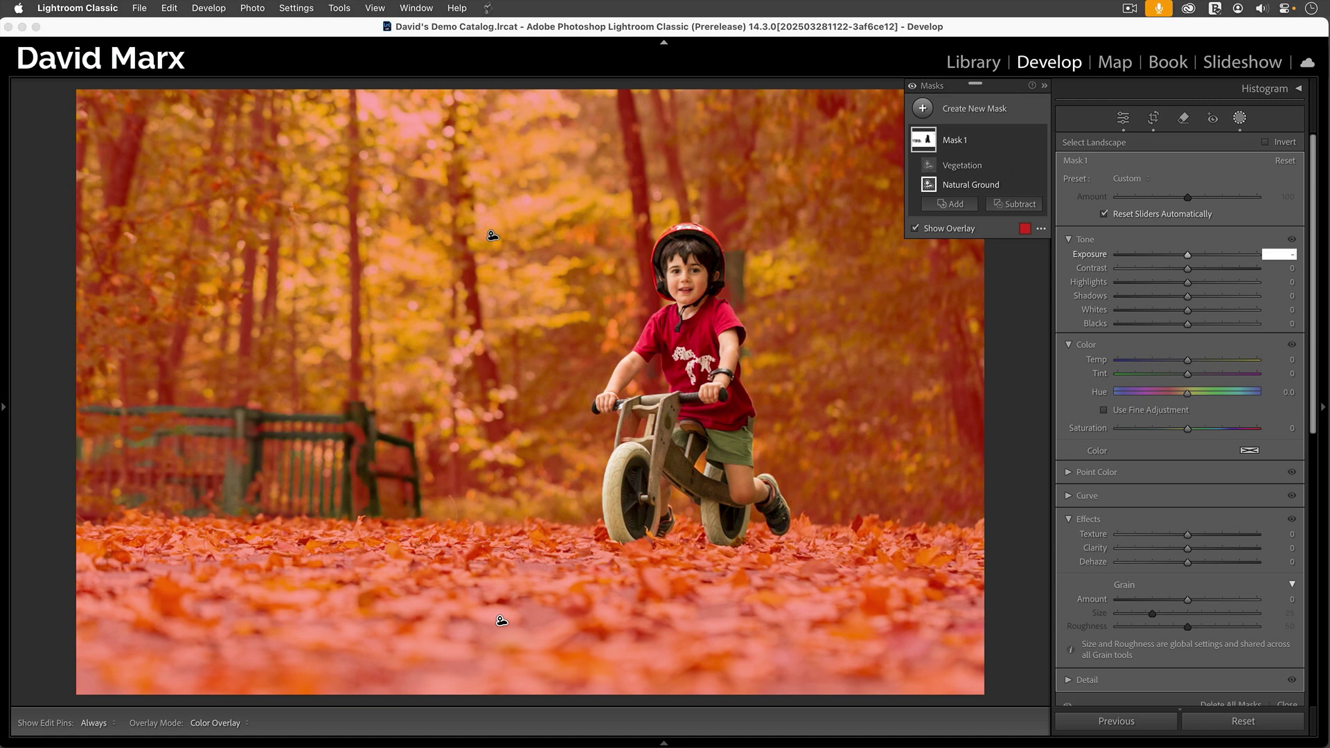
pyautogui.write('-0.2')
pyautogui.press('Tab')
pyautogui.write('-15')
pyautogui.press('Tab')
pyautogui.write('-80')
pyautogui.press('Tab')
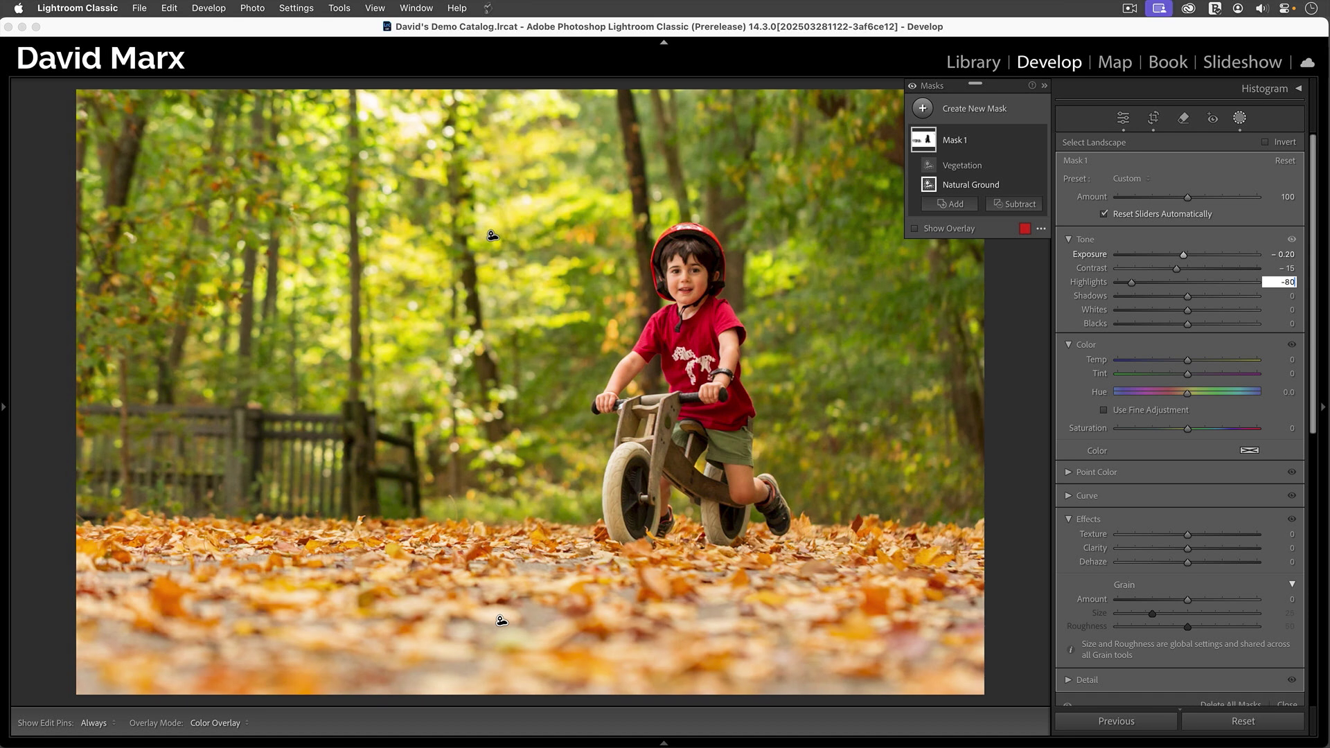
pyautogui.press('Tab')
pyautogui.write('-10')
# Soften the masked surroundings by setting Saturation to -20, Texture to -15 and Clarity to -25.
pyautogui.press('Tab')
pyautogui.press('Tab')
pyautogui.press('Tab')
pyautogui.press('Tab')
pyautogui.press('Tab')
pyautogui.write('-20')
pyautogui.press('Tab')
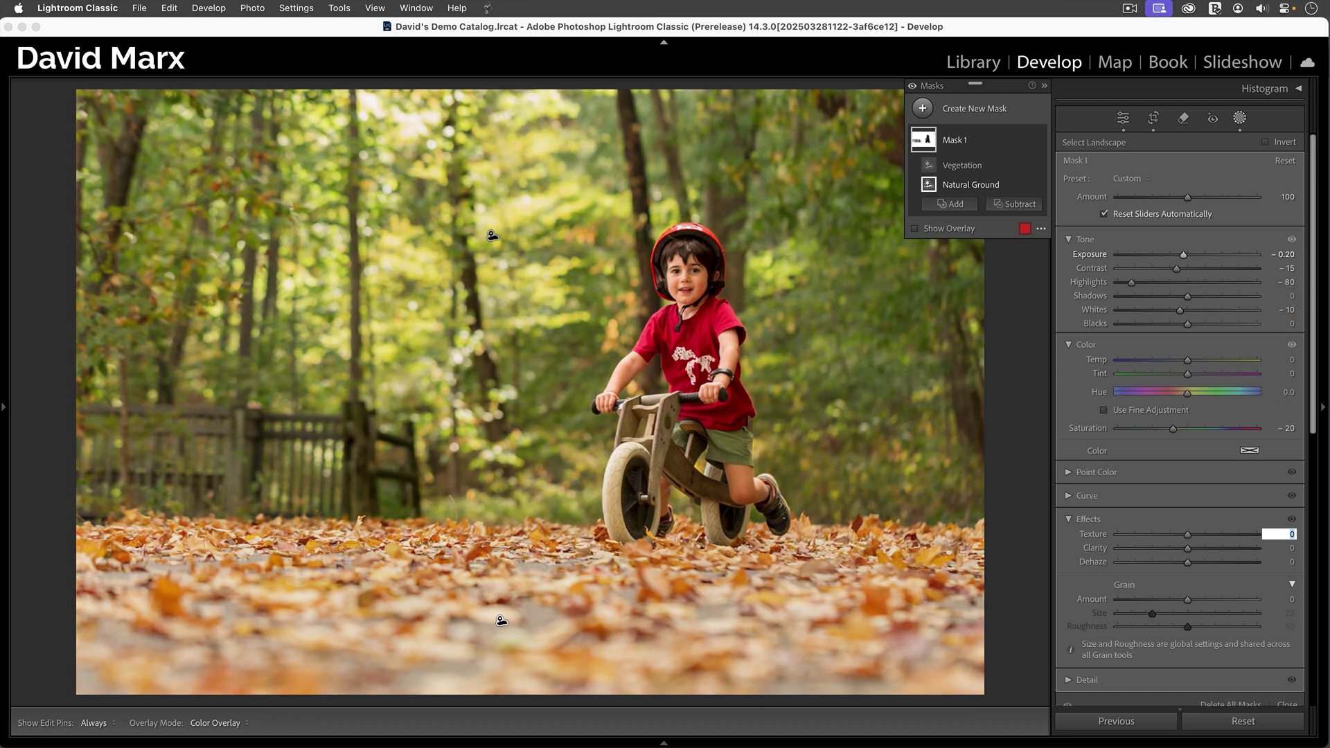
pyautogui.write('-15')
pyautogui.press('Tab')
pyautogui.write('-25')
pyautogui.press('Return')
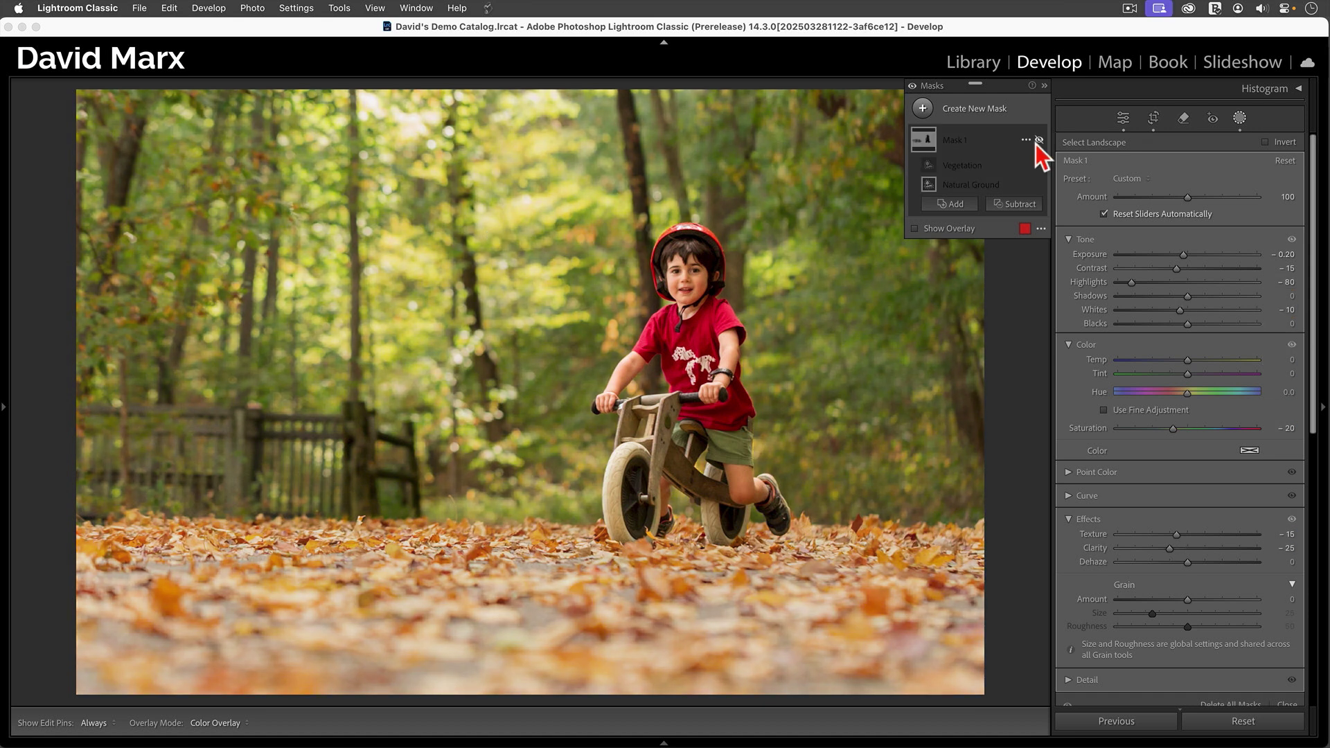
# Compare the bike photo with the mask off and on, and lower the mask's overall Amount to about 57.
pyautogui.click(1038, 142)
pyautogui.click(1038, 141)
pyautogui.click(1038, 141)
pyautogui.click(1038, 142)
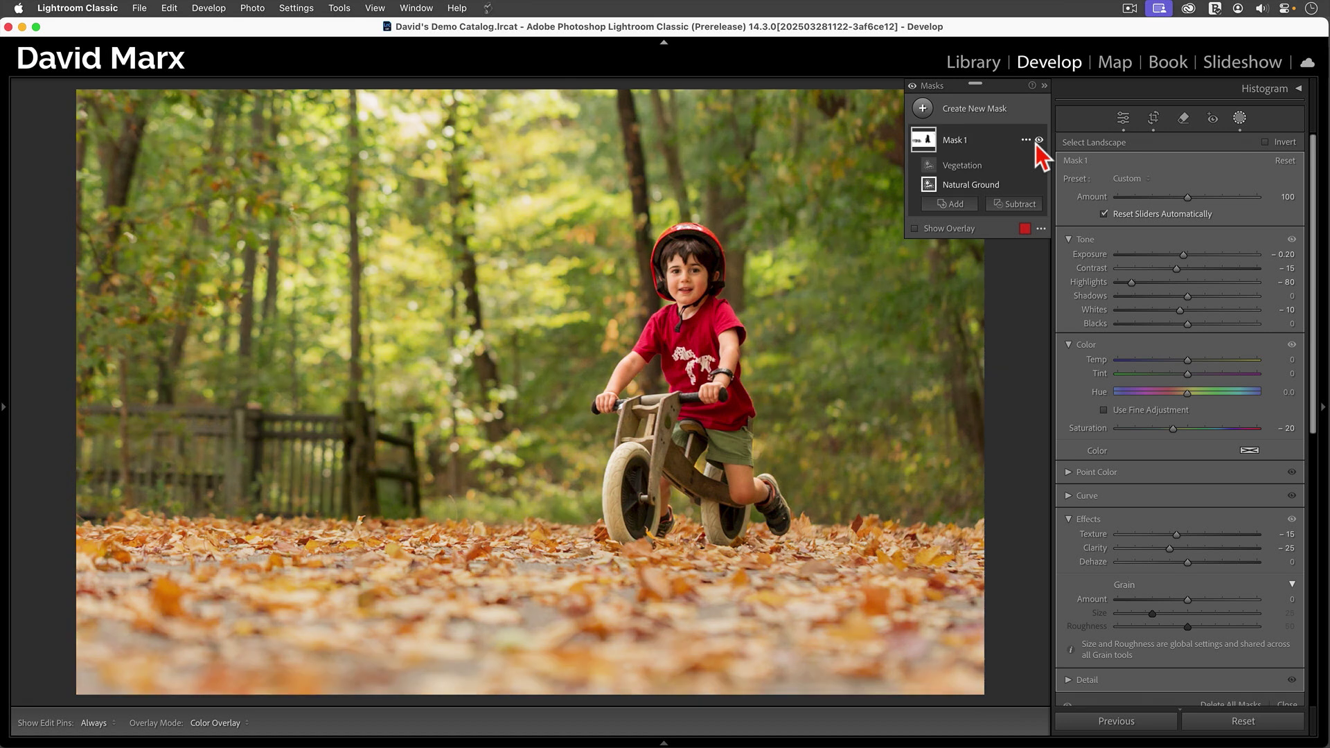
pyautogui.moveTo(1187, 197)
pyautogui.mouseDown()
pyautogui.moveTo(1090, 202)
pyautogui.moveTo(1243, 197)
pyautogui.moveTo(1176, 203)
pyautogui.mouseUp()
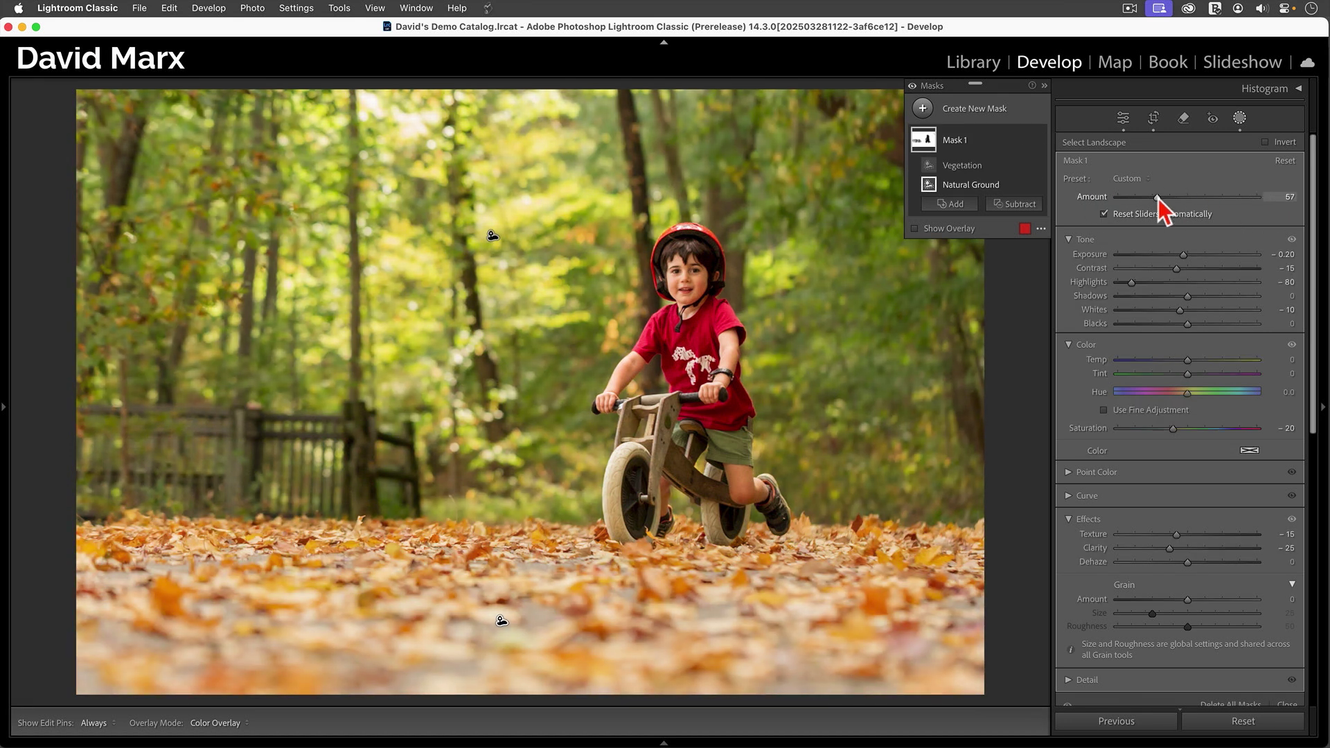
# Leave masking and compare the bike photo before and after, first side by side and then as a single full image.
pyautogui.hotkey('shift', 'w')
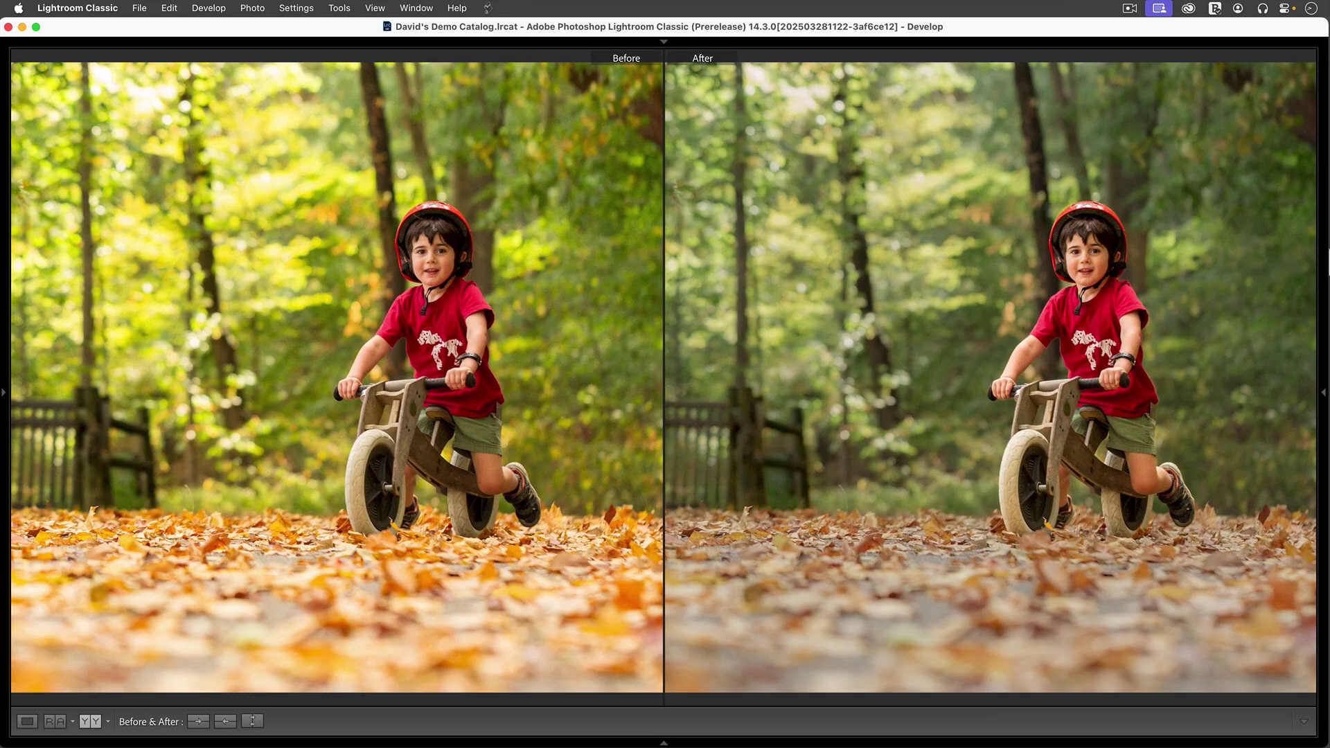
pyautogui.press('y')
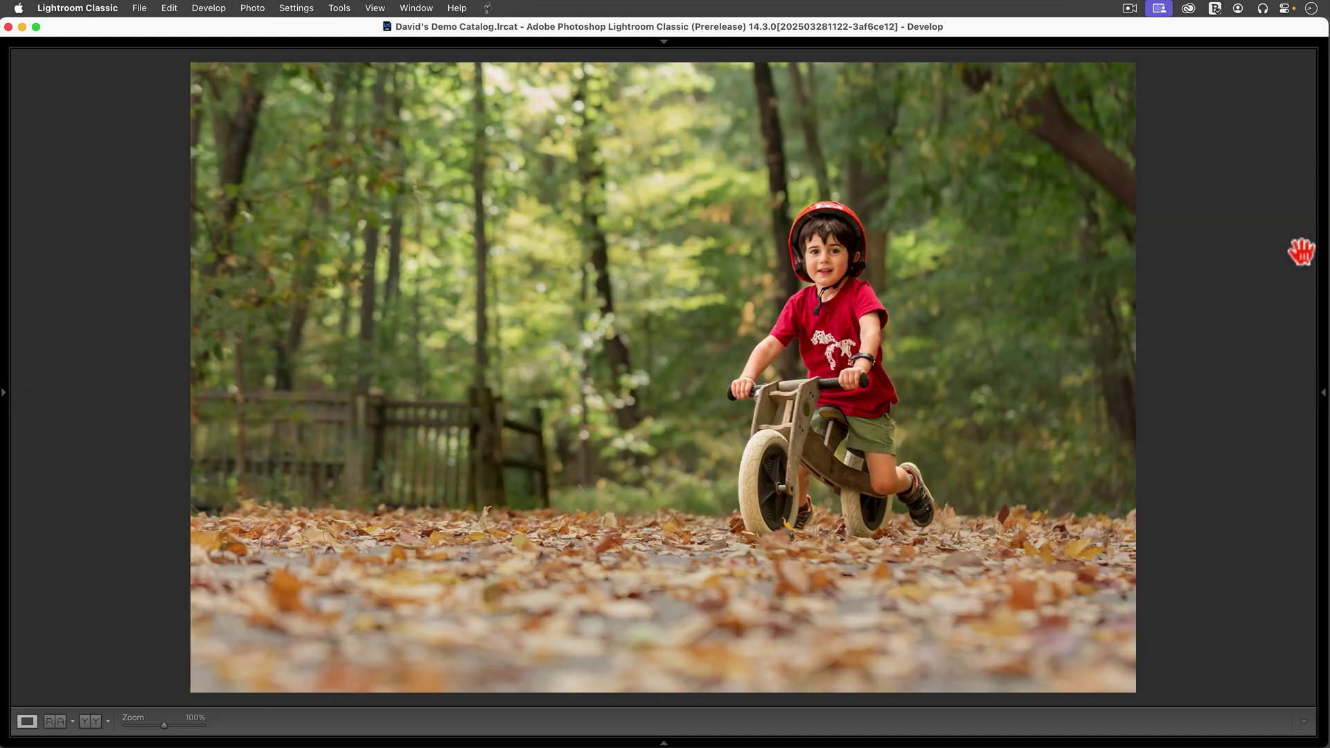
pyautogui.press('\\')
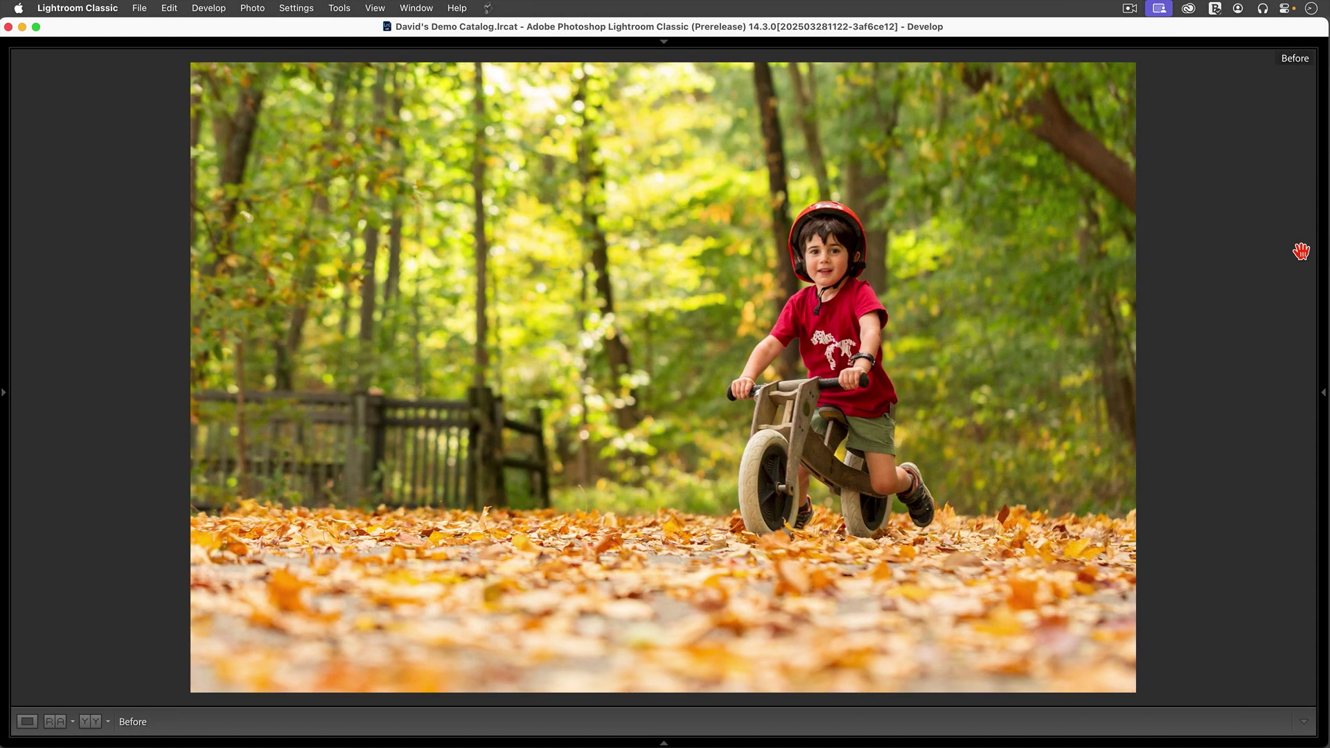
pyautogui.press('\\')
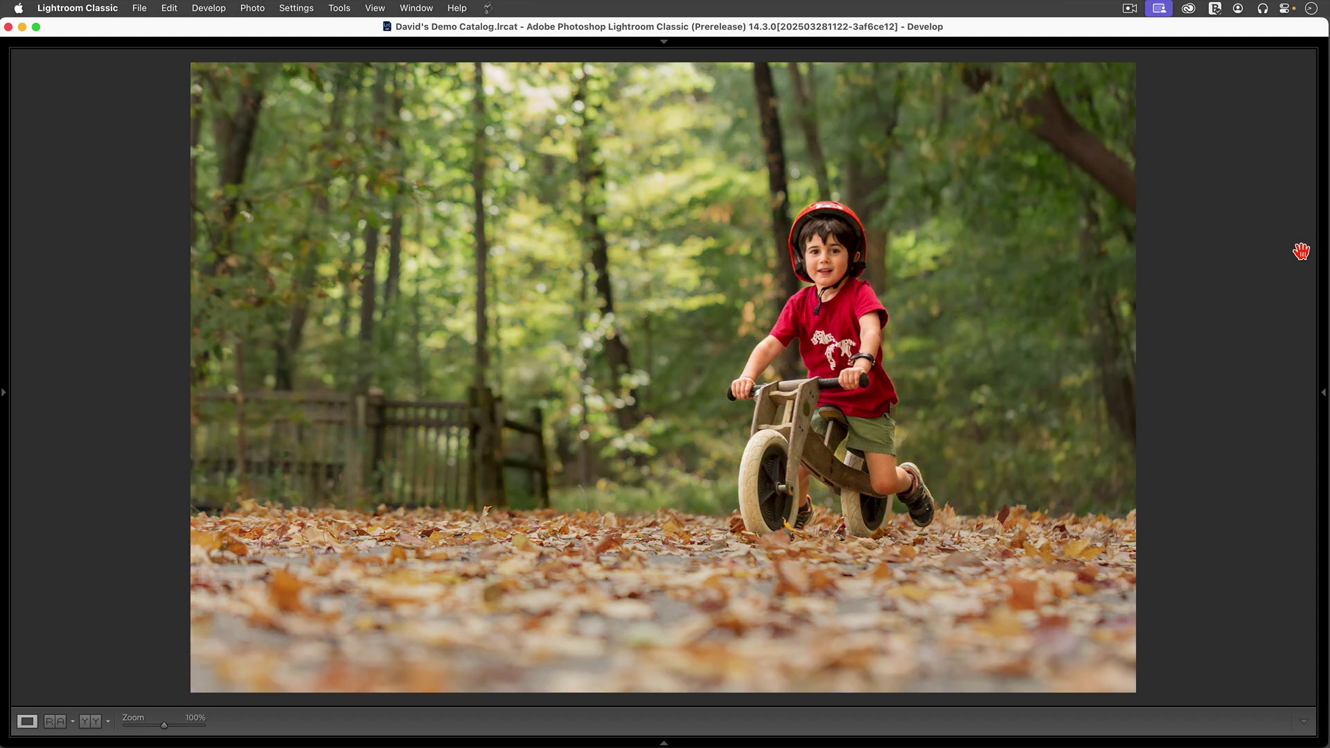
pyautogui.press('\\')
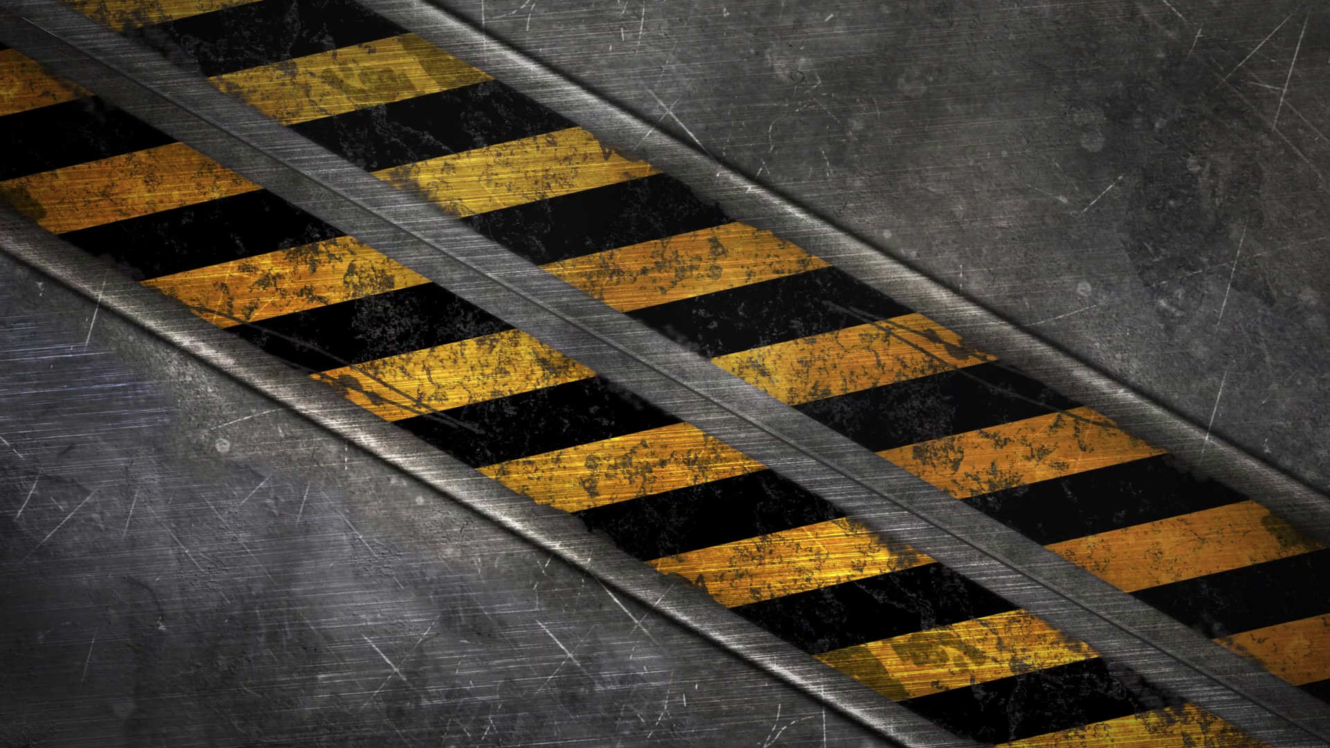